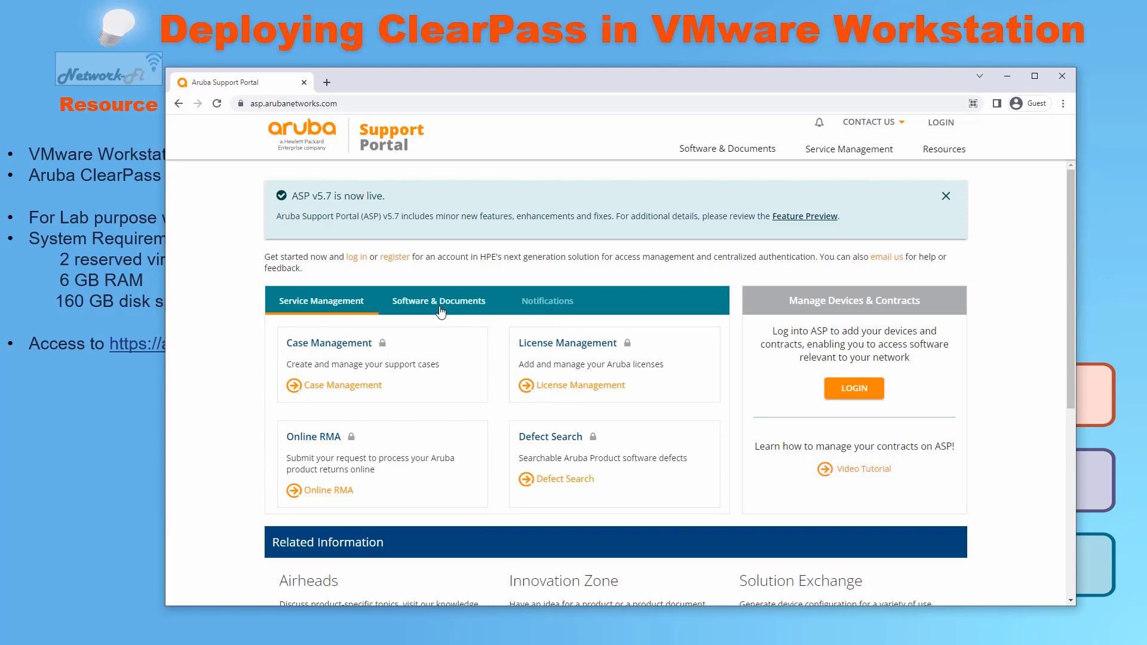
Open the Software & Documents listing for ClearPass Policy Manager (CPPM)
left_click(440, 311)
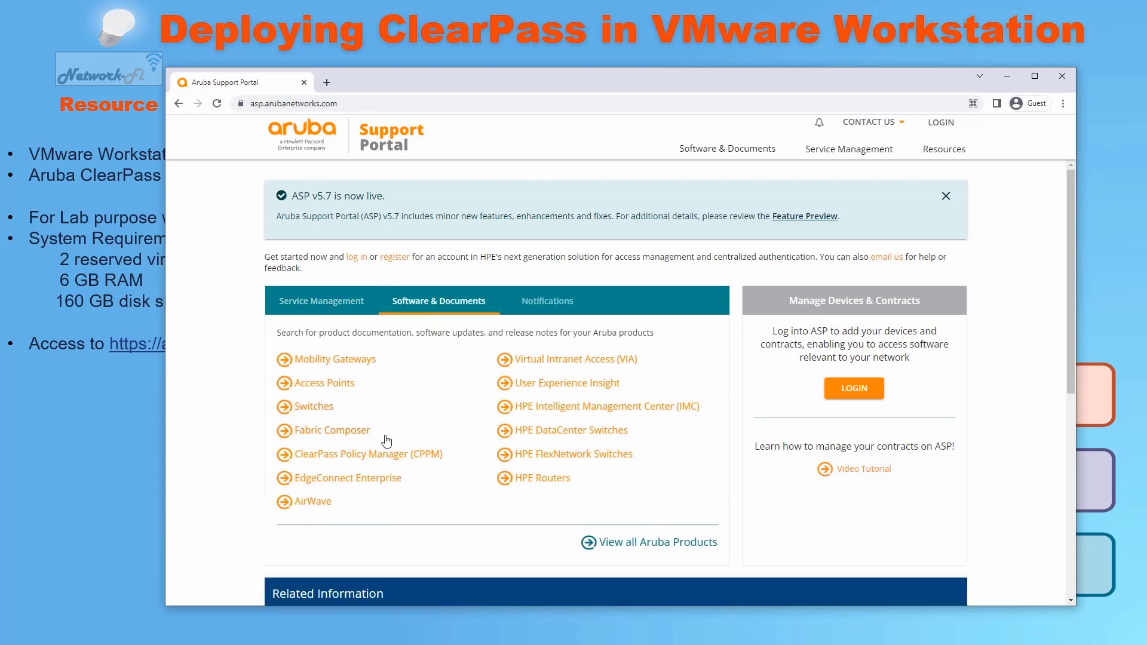
left_click(312, 455)
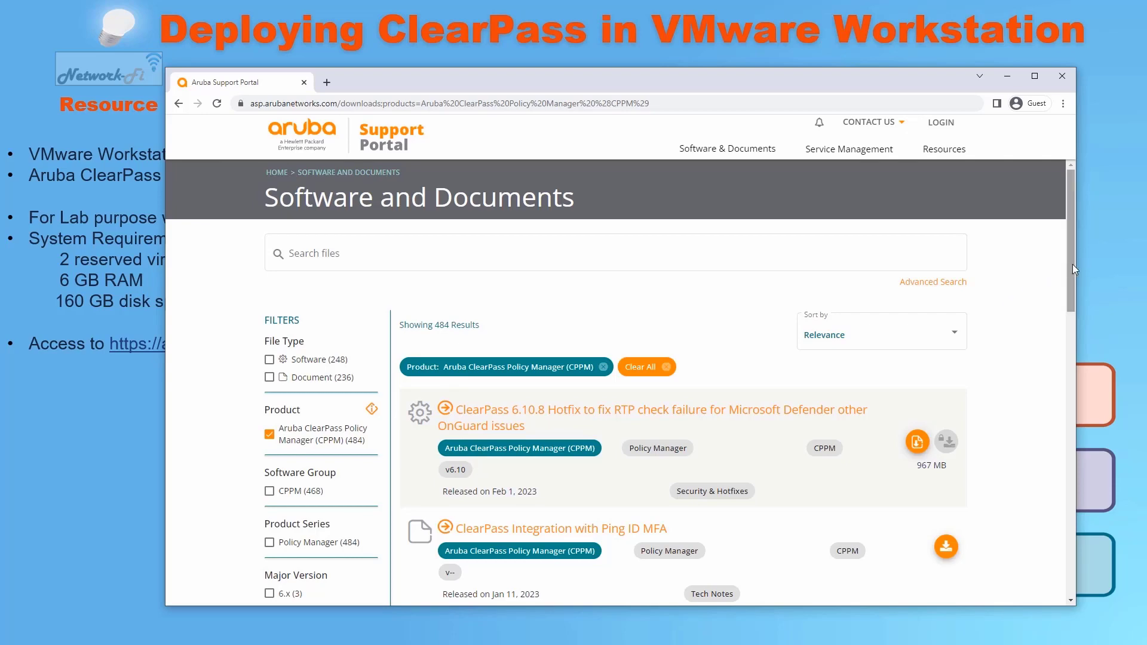
left_click_drag(1073, 267, 1059, 155)
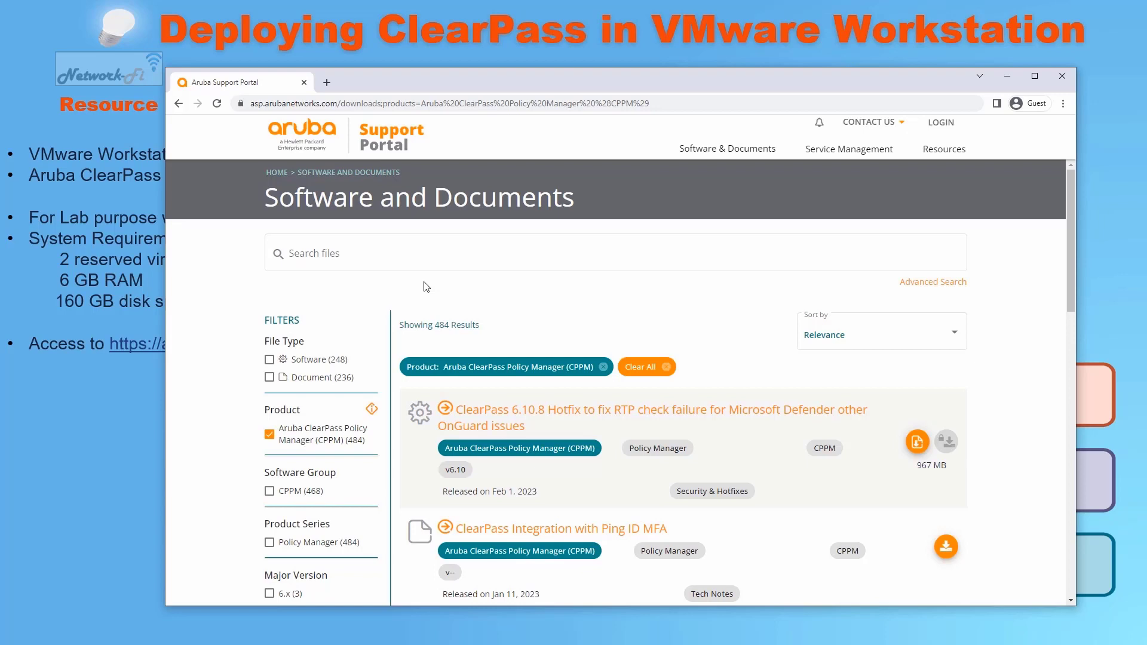
Filter the ClearPass files to the Software file type, major version 6.10 and minor version 6.10.0
left_click(269, 359)
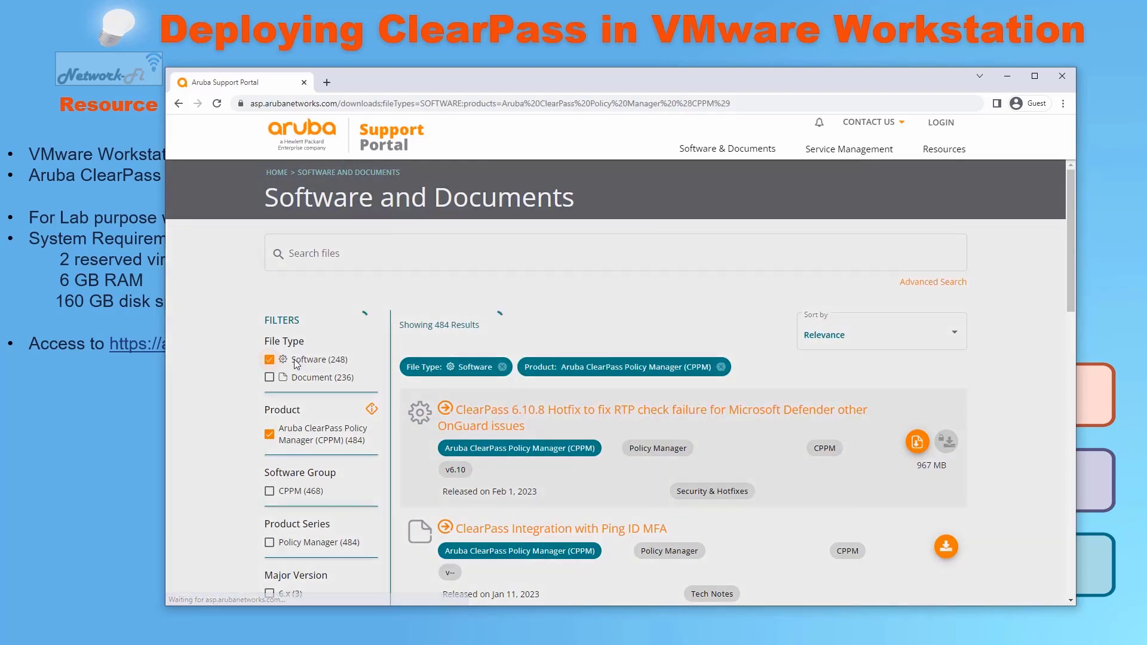
scroll(317, 384, "down", 4)
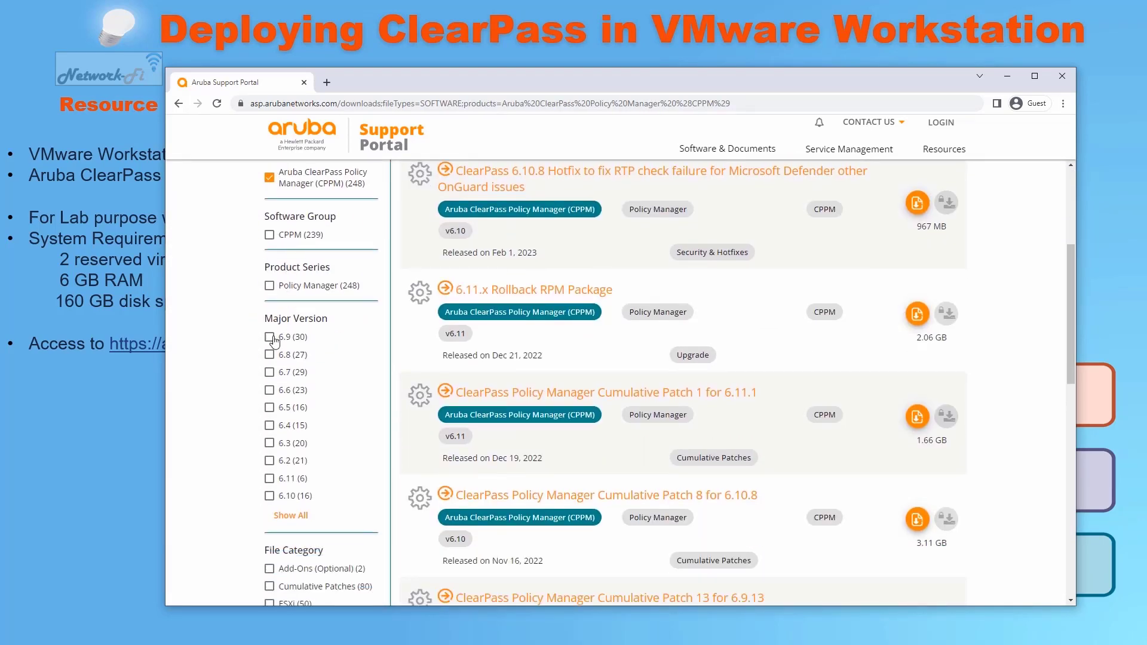
left_click(269, 496)
scroll(222, 318, "down", 1)
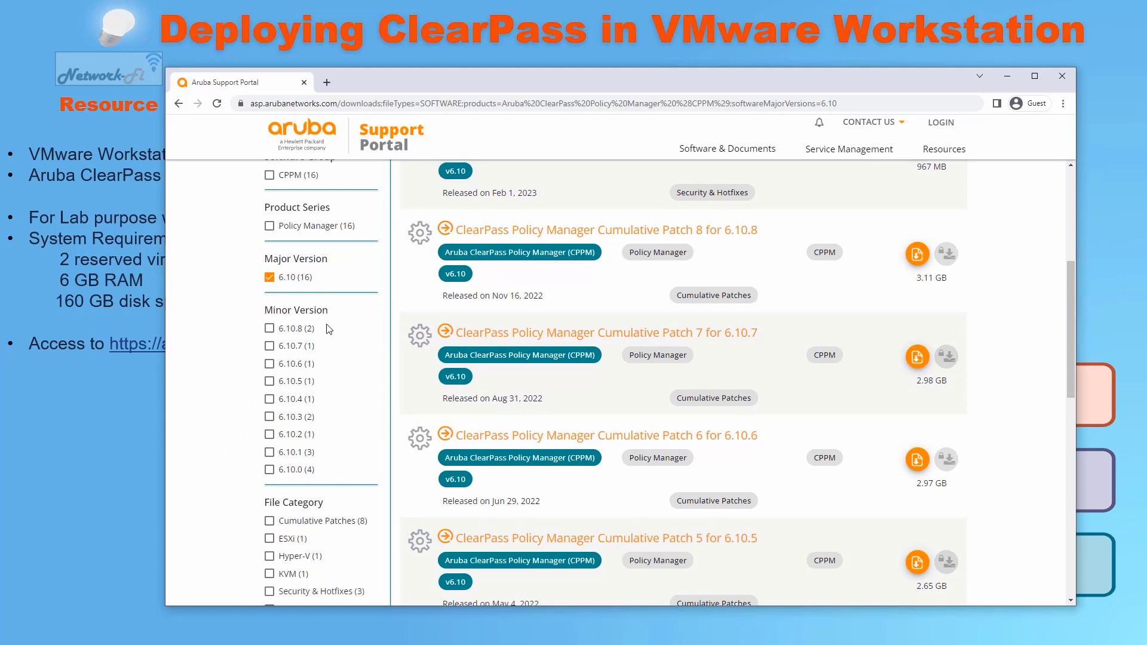
left_click(269, 470)
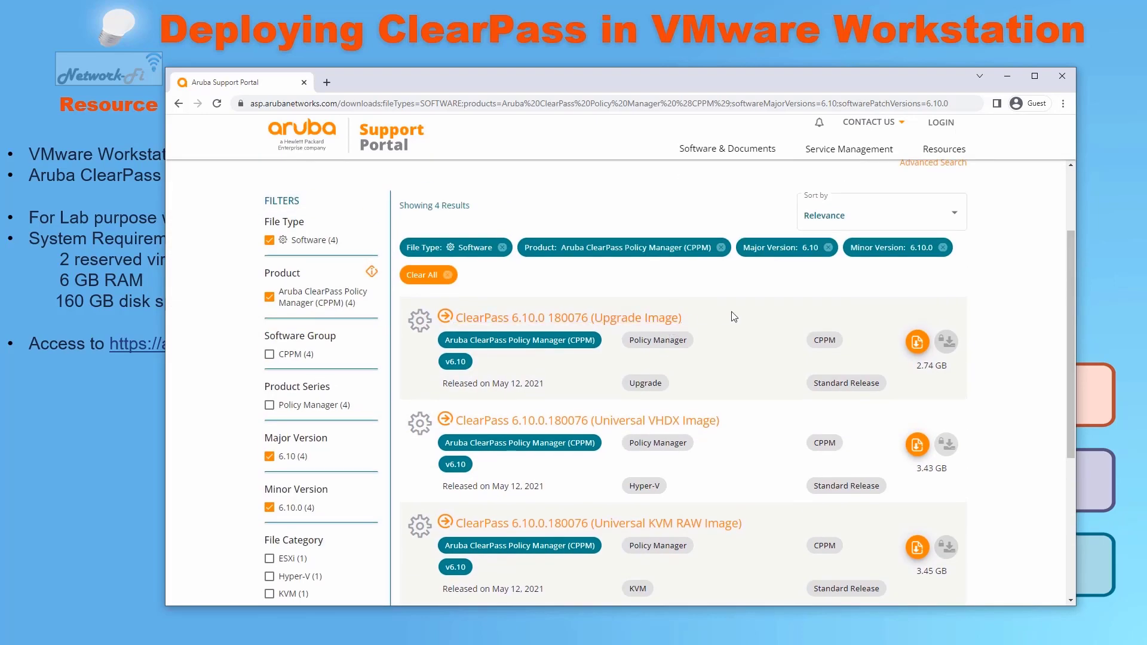
scroll(711, 326, "up", 2)
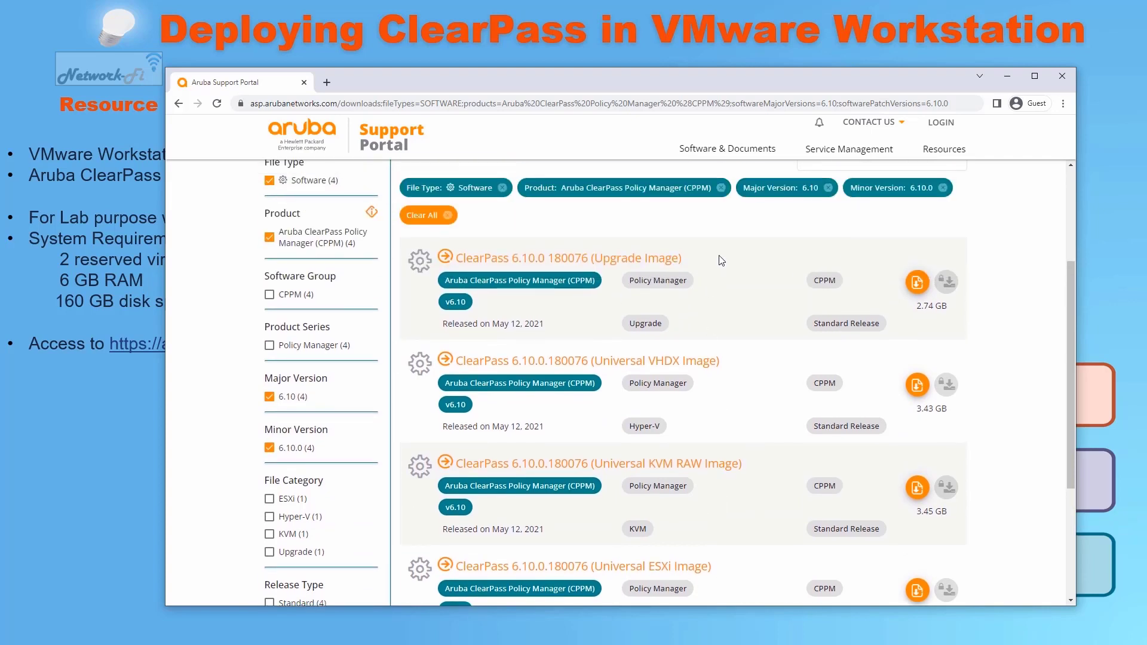
Find the ClearPass 6.10.0.180076 (Universal ESXi Image) entry, view its release notes and return to the file list
left_click_drag(748, 606, 749, 631)
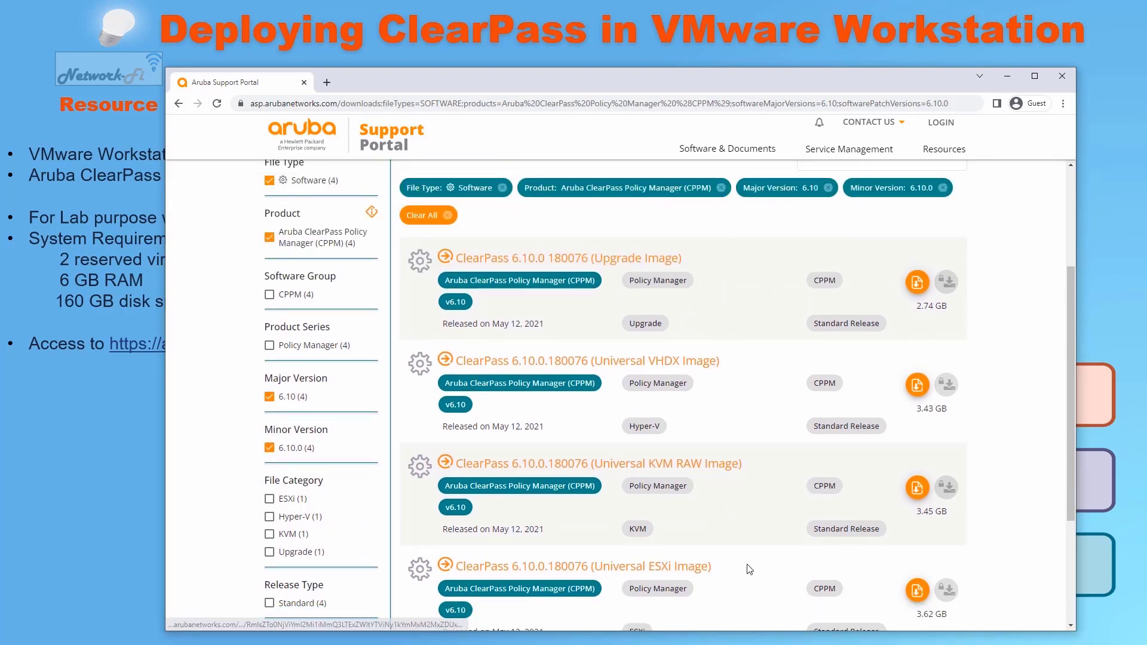
scroll(754, 572, "down", 2)
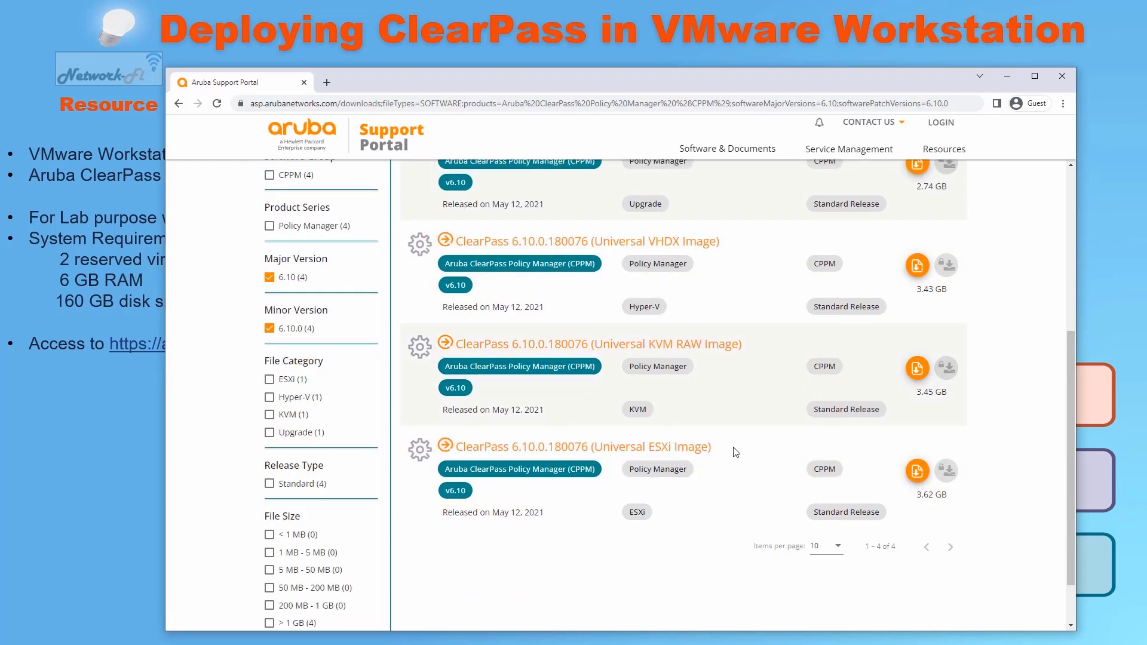
left_click_drag(719, 449, 596, 447)
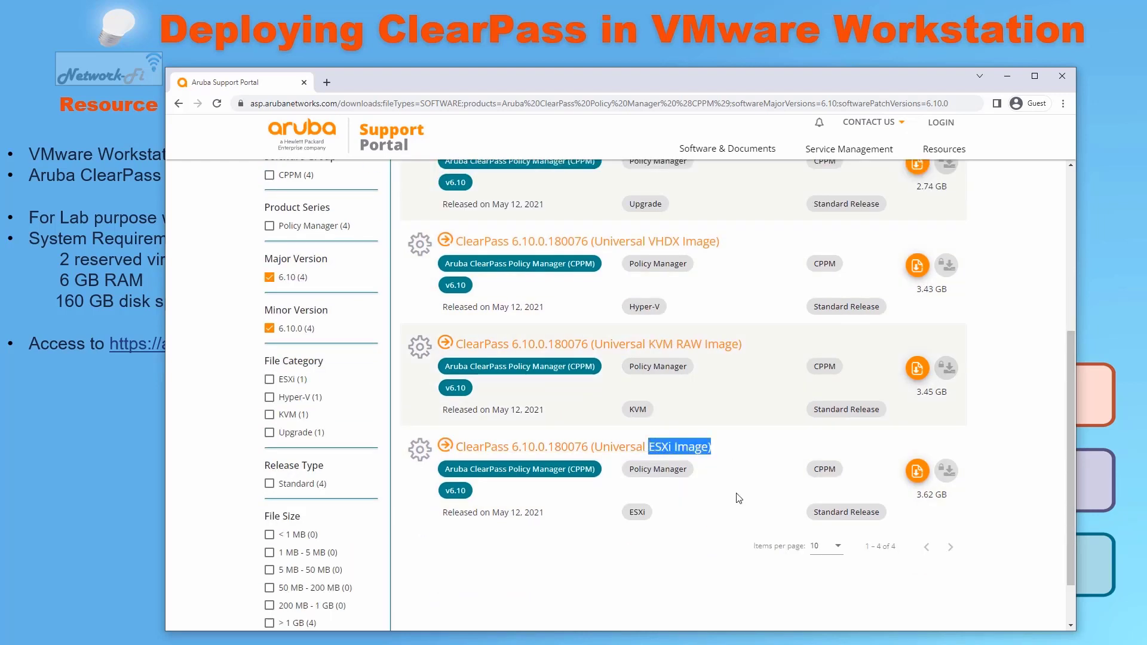
left_click(750, 456)
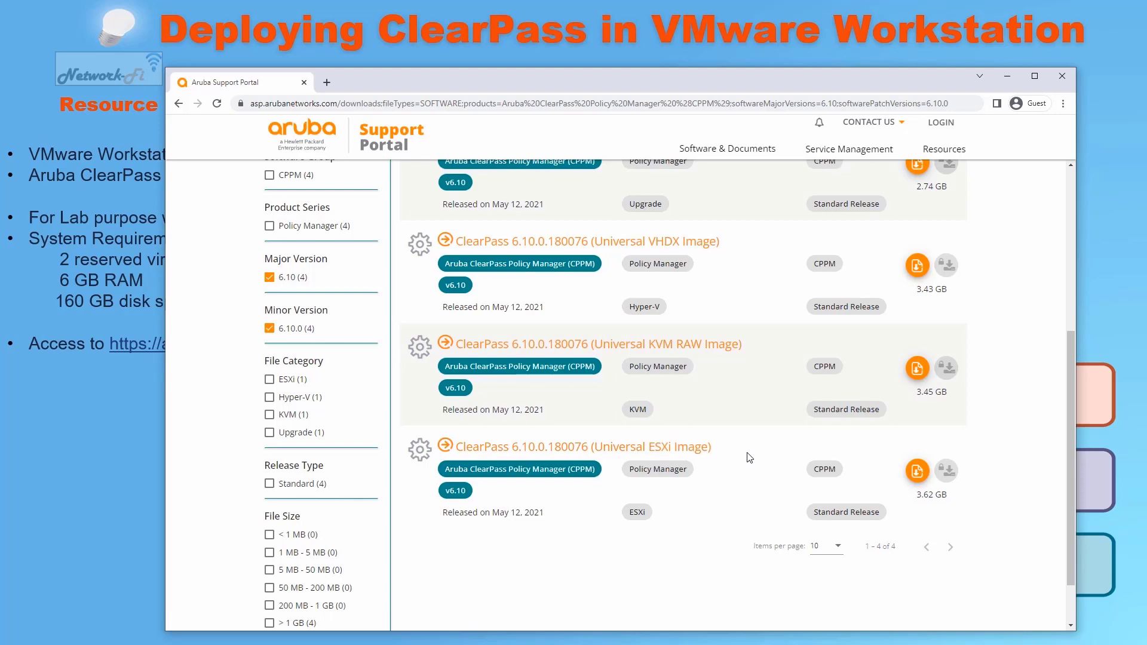
scroll(735, 498, "up", 1)
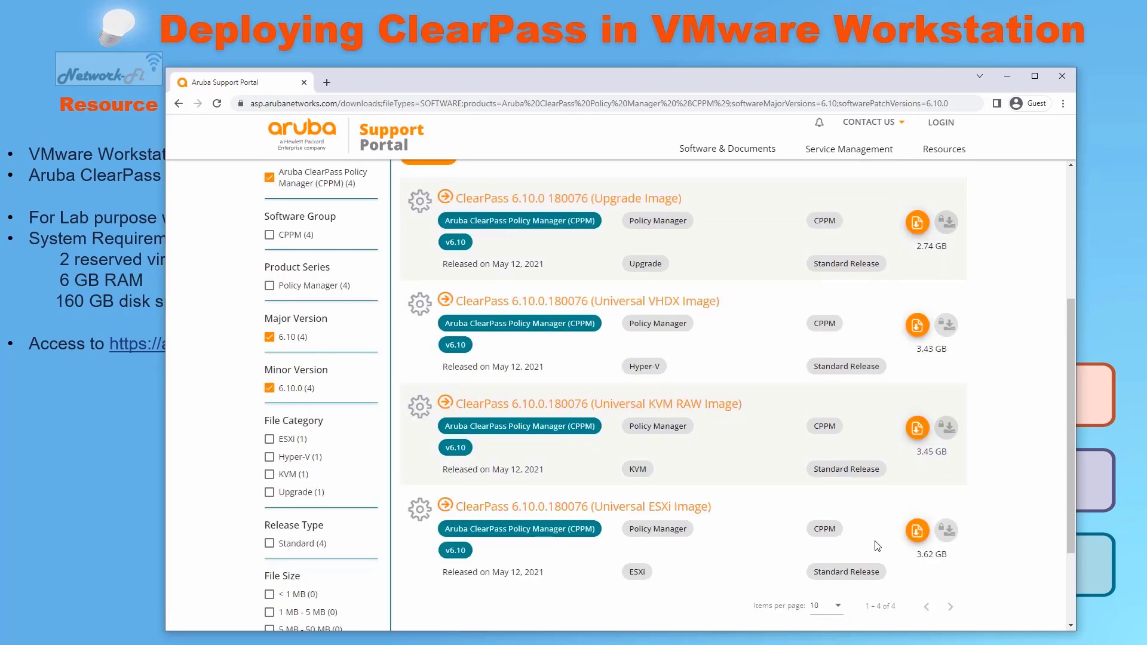
left_click(918, 539)
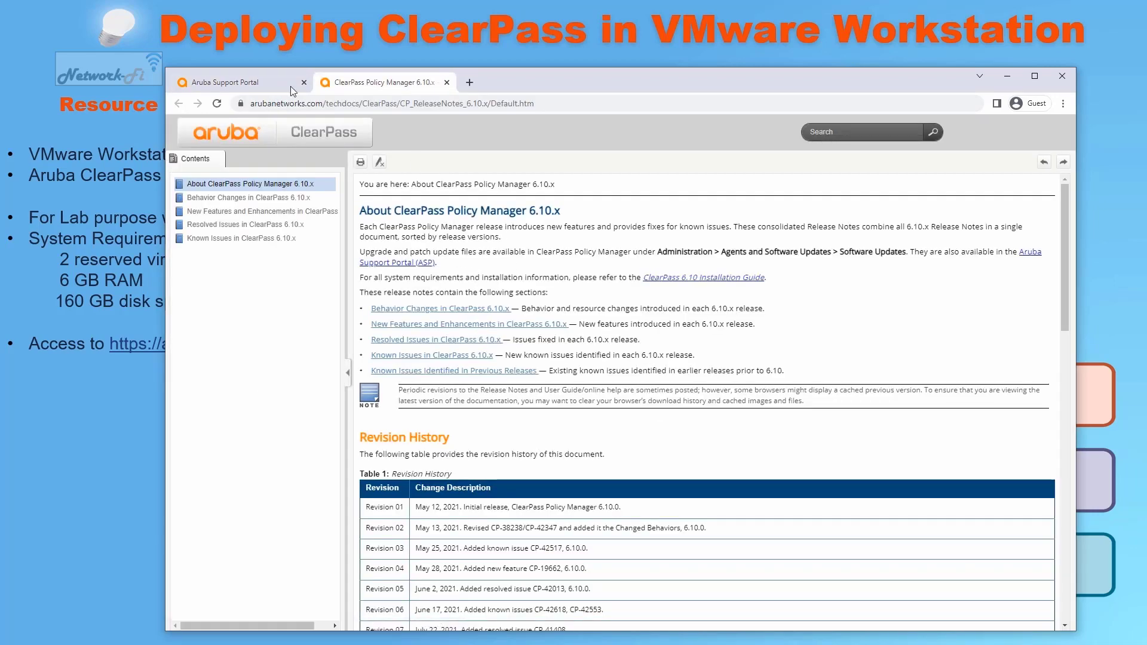
left_click(257, 82)
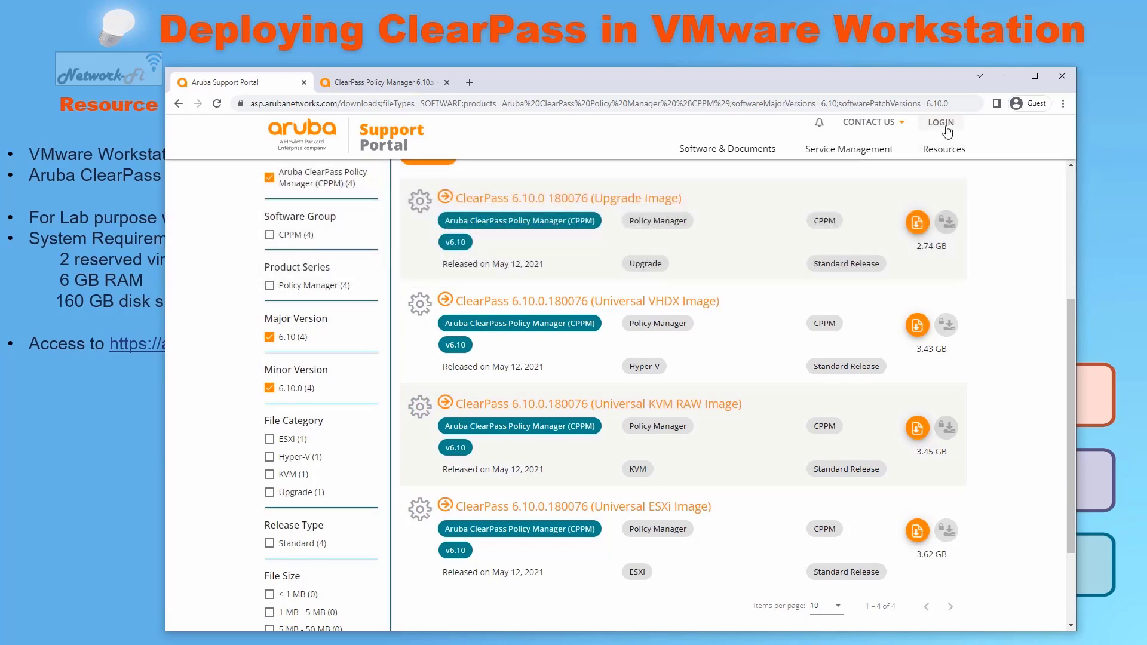
Log in to the Aruba Support Portal and return to the Universal ESXi Image entry
left_click(941, 122)
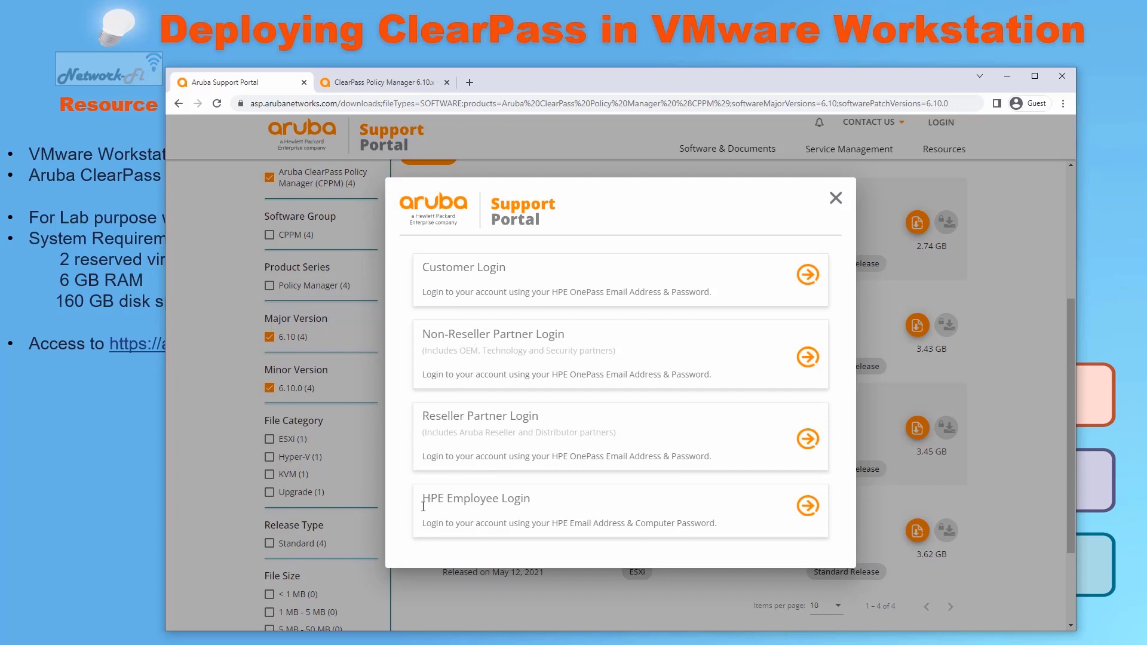
left_click(394, 372)
scroll(717, 389, "down", 1)
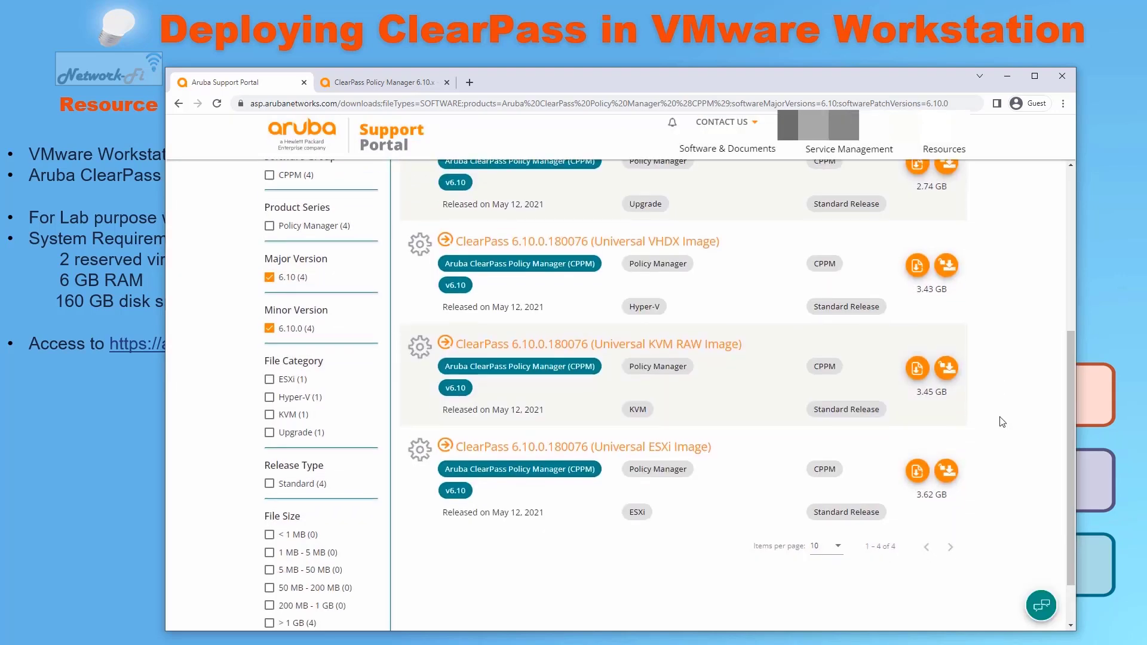
Start downloading the ClearPass 6.10.0.180076 (Universal ESXi Image) and cancel the download
left_click(947, 472)
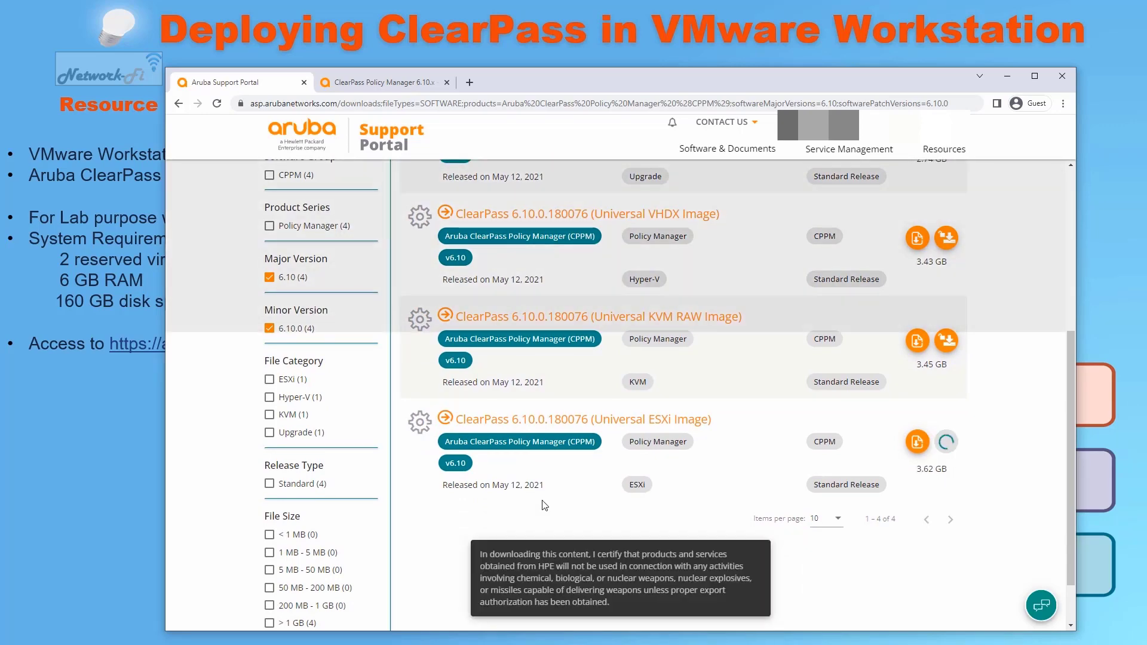
left_click_drag(1074, 545, 1074, 604)
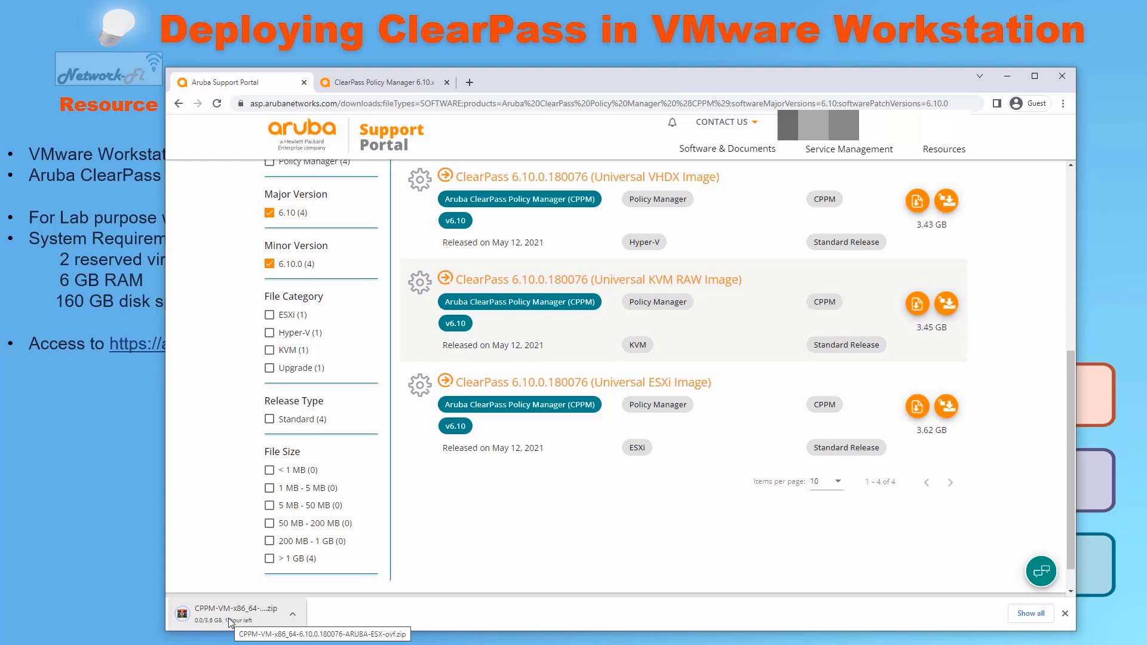
right_click(227, 615)
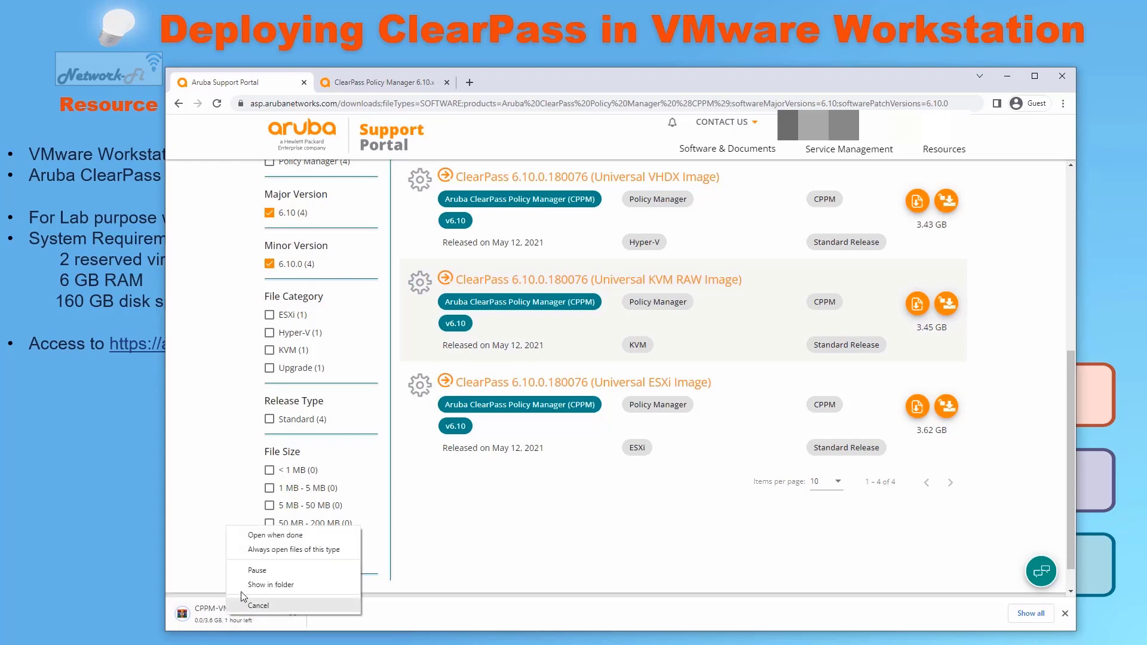
left_click(266, 606)
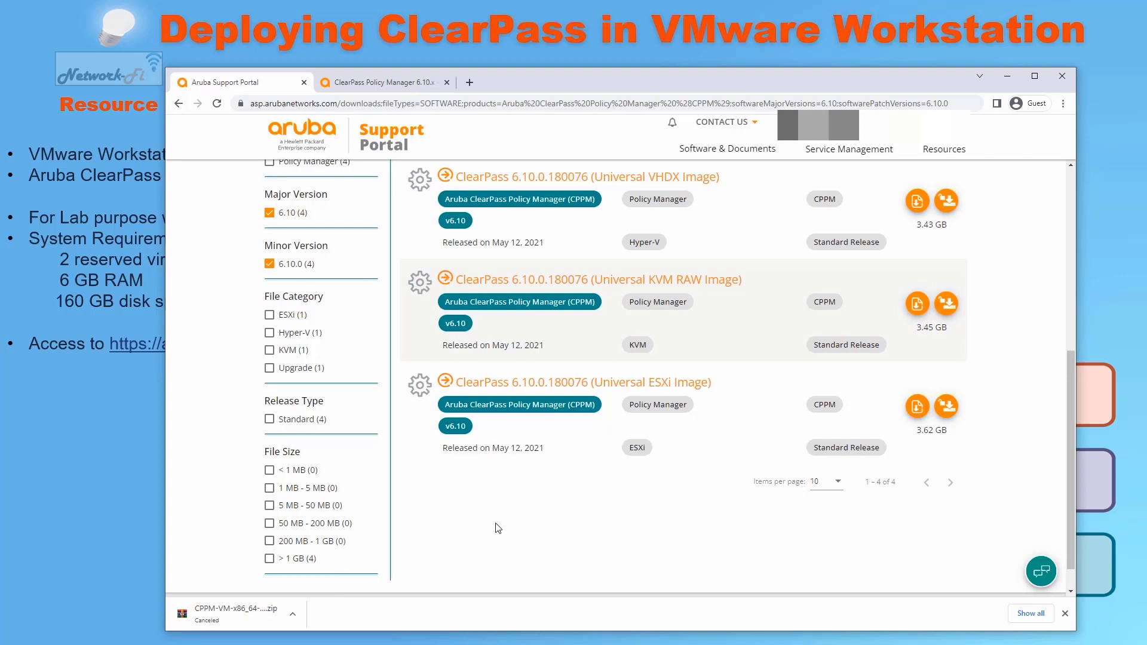
Switch to File Explorer and inspect the OVF package inside the extracted CPPM-VM-x86_64-6.10.0.180076-ARUBA-ESX-ovf folder
key("alt+Tab")
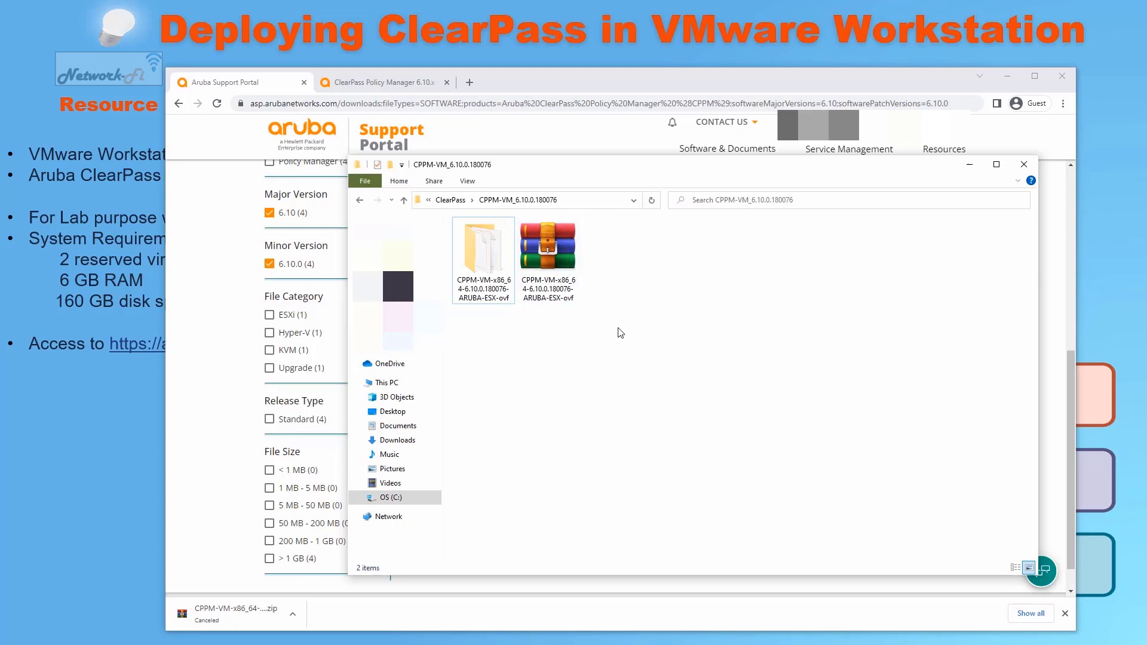
left_click(563, 272)
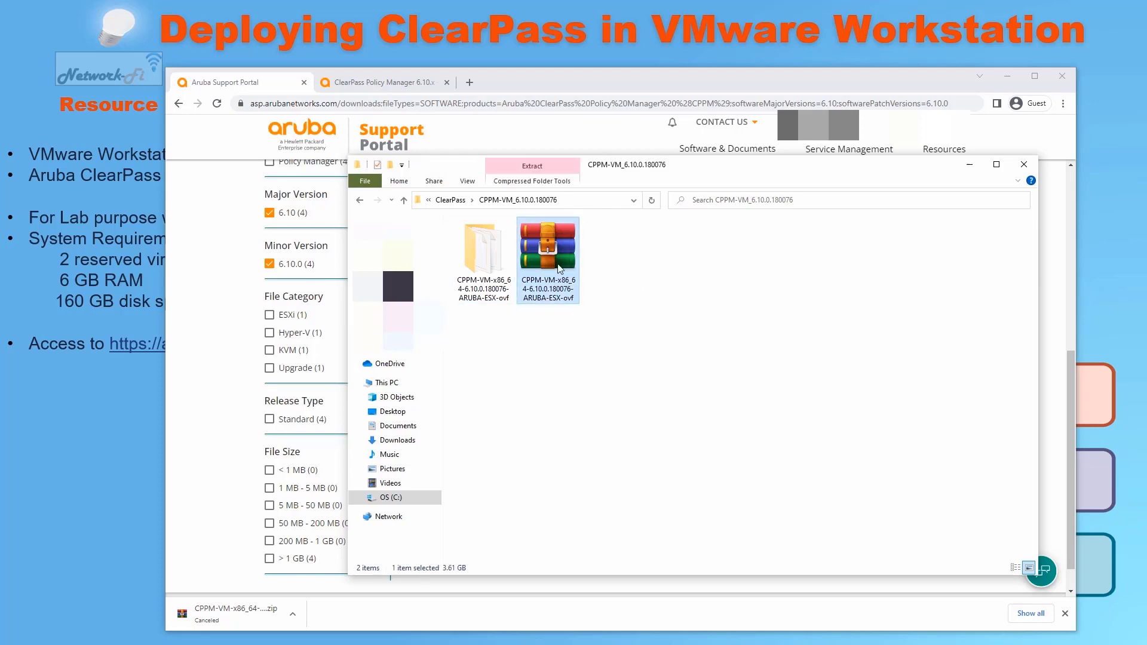
left_click(491, 276)
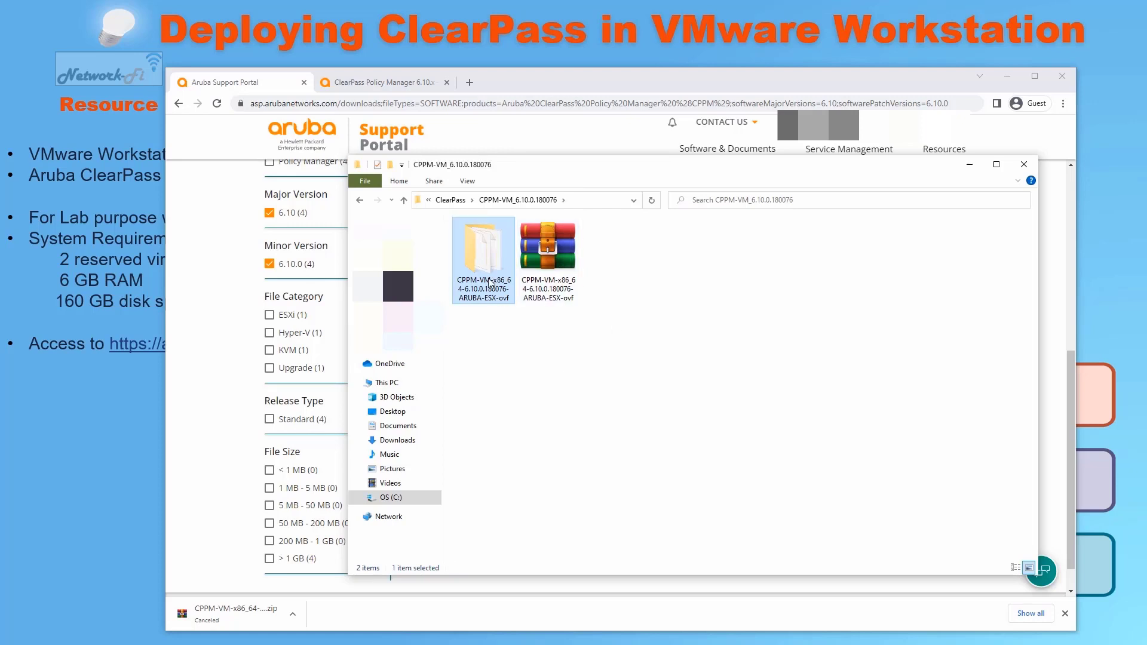
double_click(479, 263)
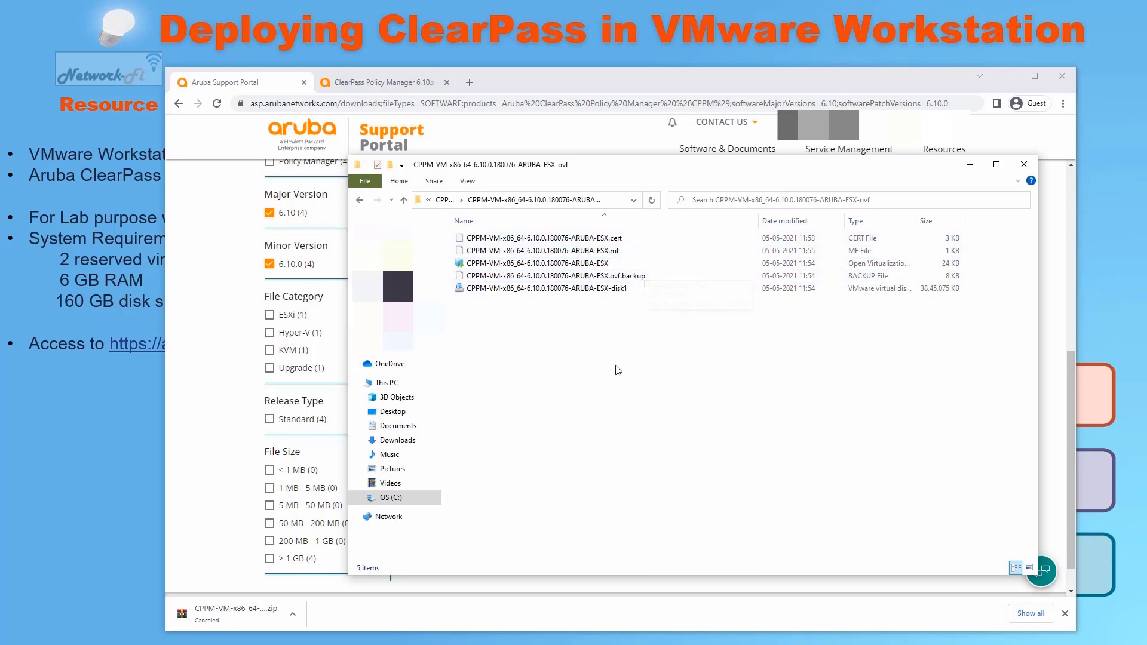
left_click(589, 266)
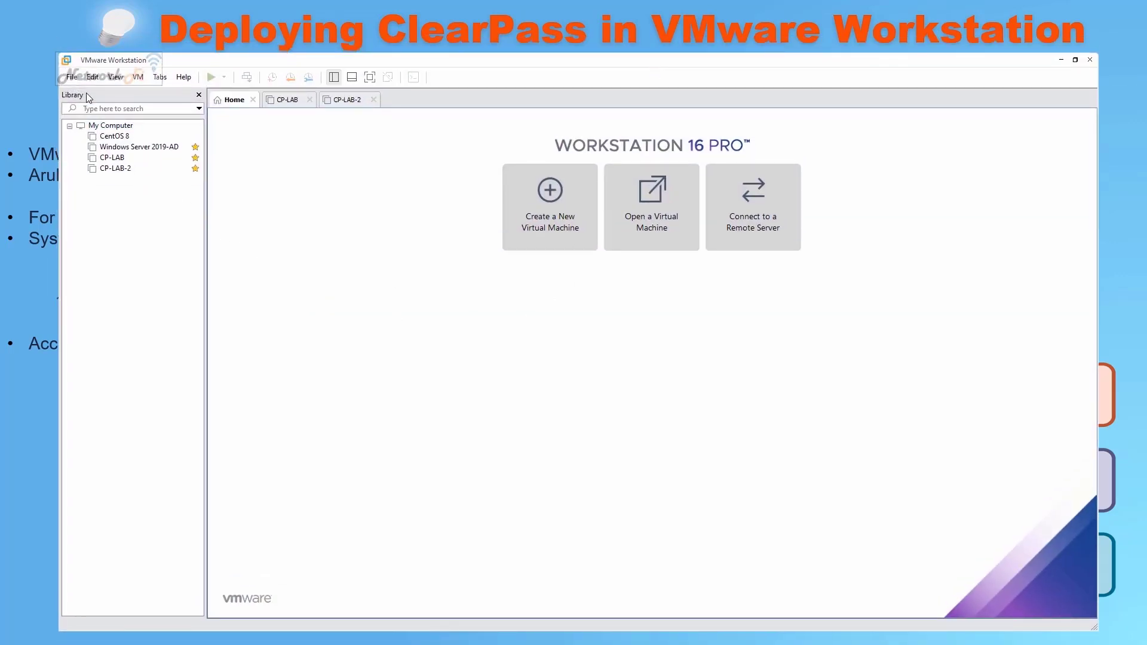
In VMware Workstation, open the CPPM-VM-x86_64-6.10.0.180076-ARUBA-ESX package from the extracted ESX-ovf folder for import
left_click(72, 78)
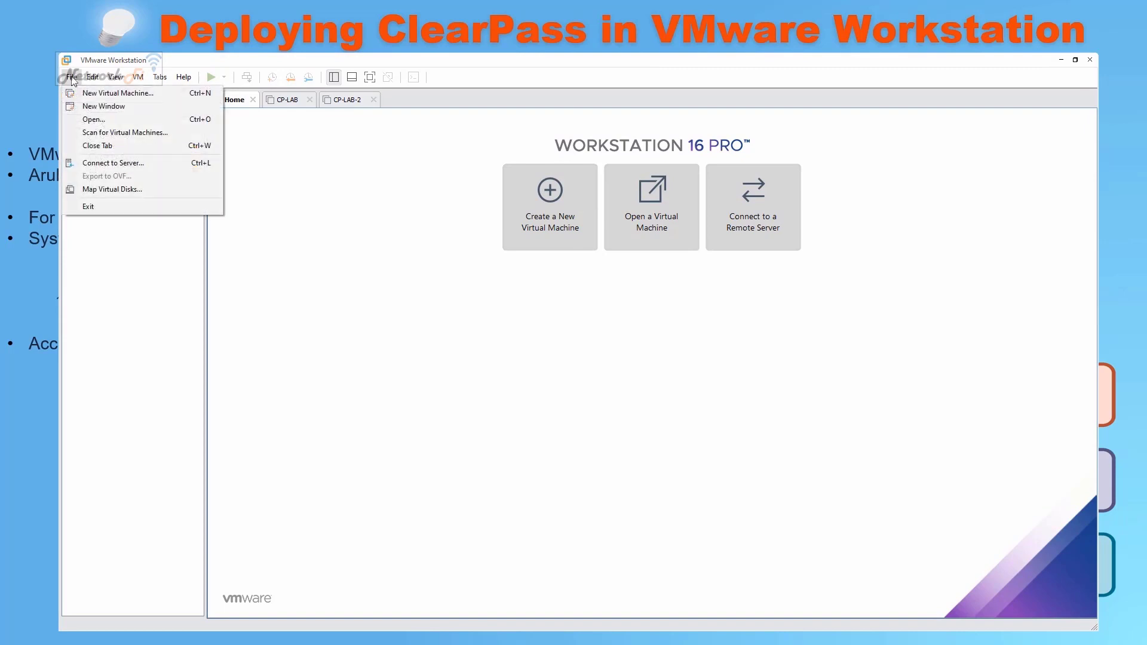
left_click(94, 119)
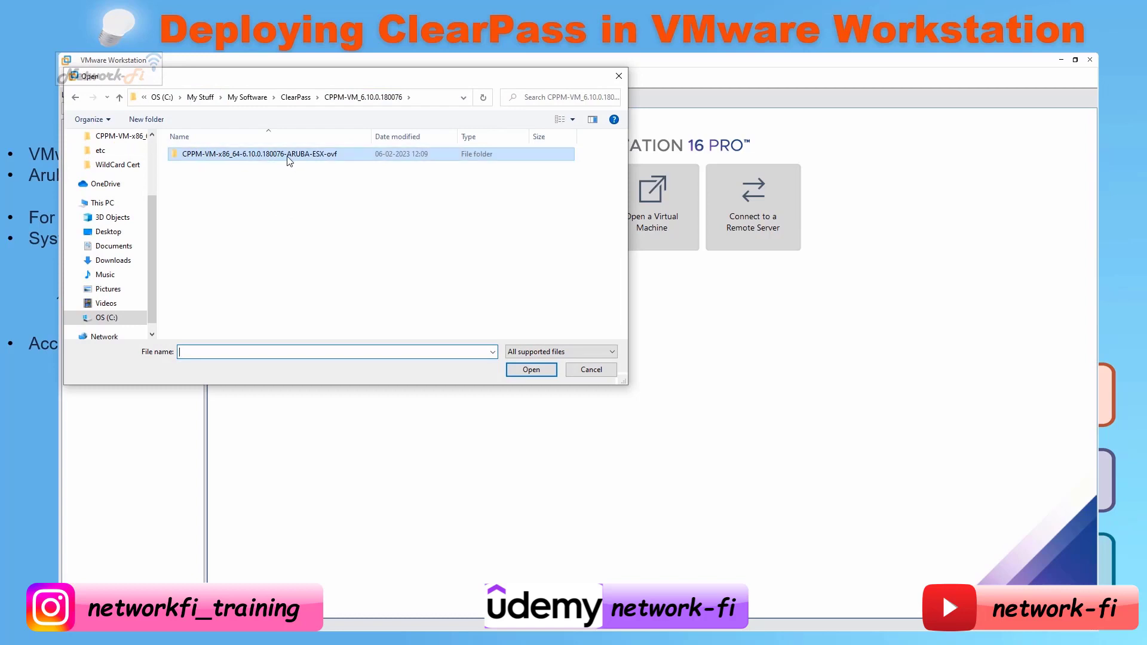
double_click(290, 157)
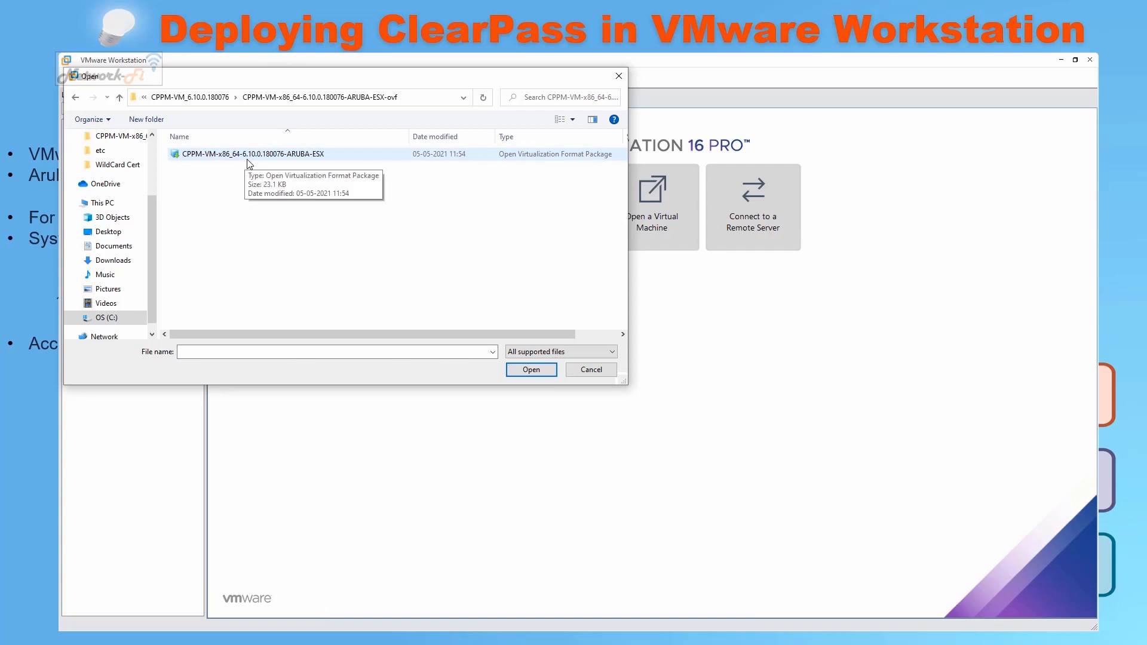
left_click(303, 156)
left_click(535, 371)
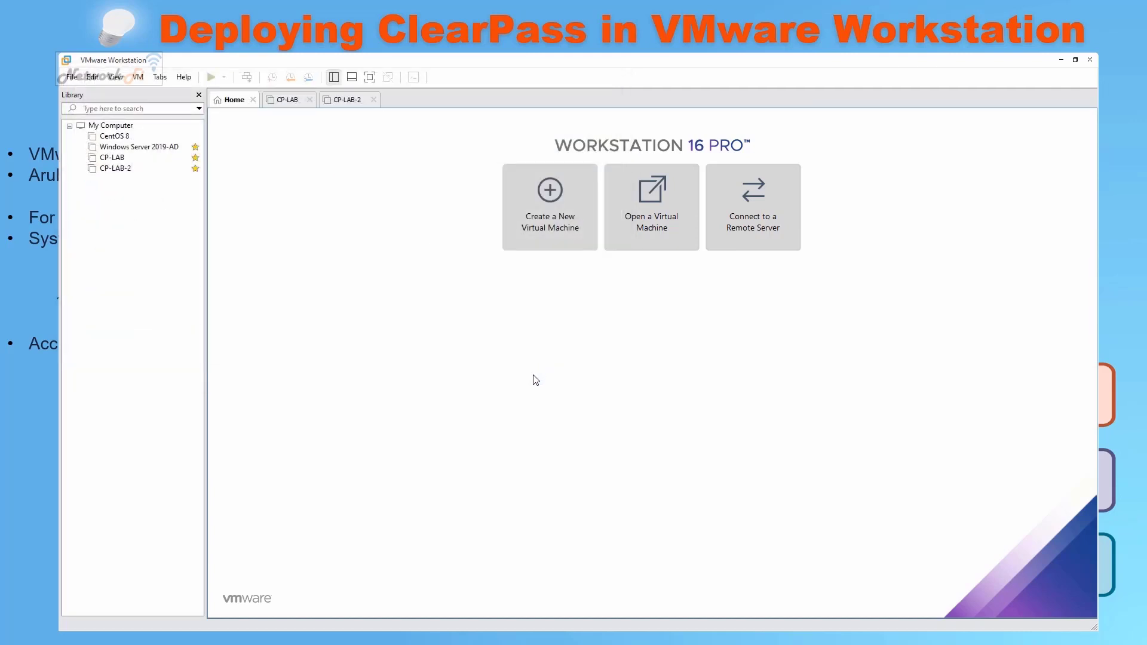
Accept the end user license agreement and name the new virtual machine CPPM_Lab_PUB
left_click(472, 430)
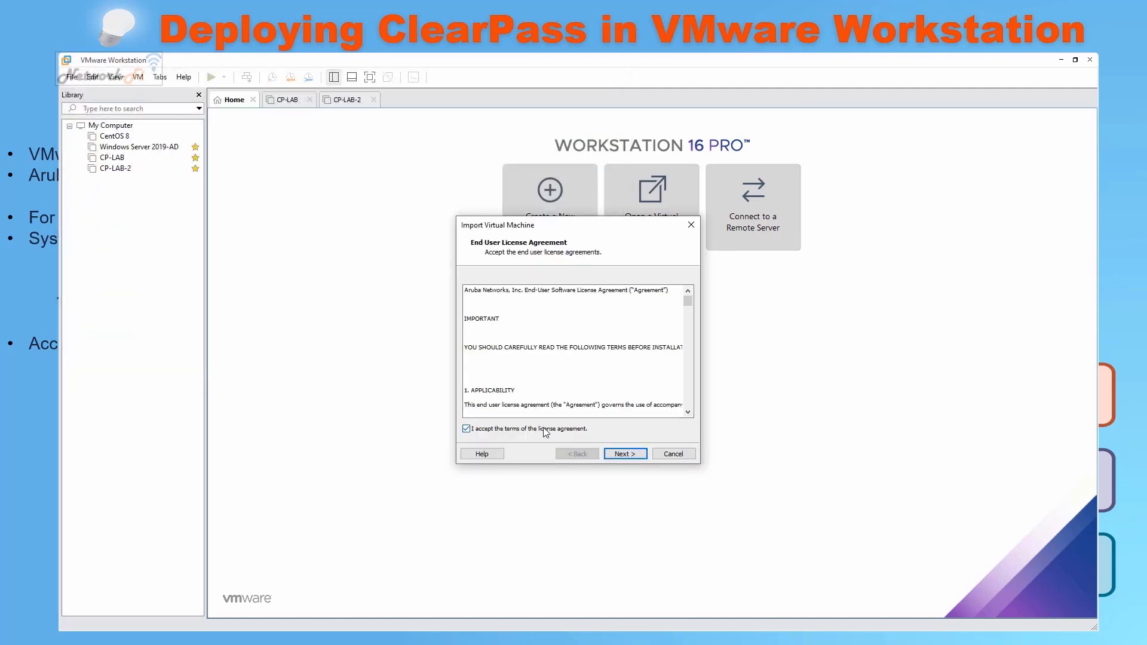
left_click(625, 454)
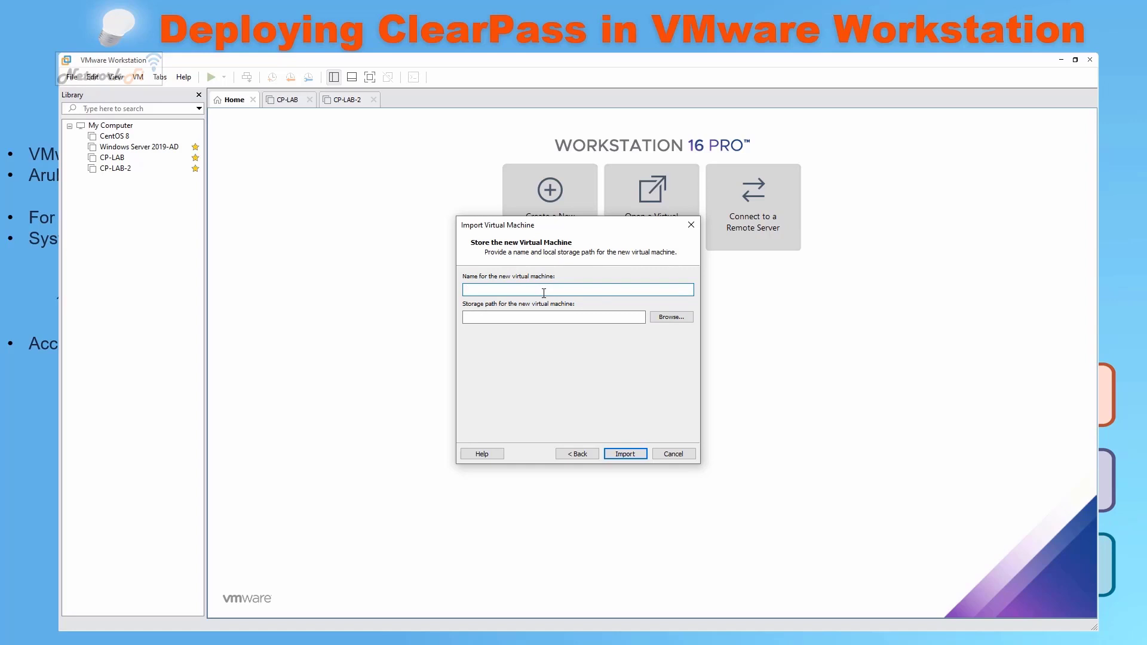
type("CPPM_")
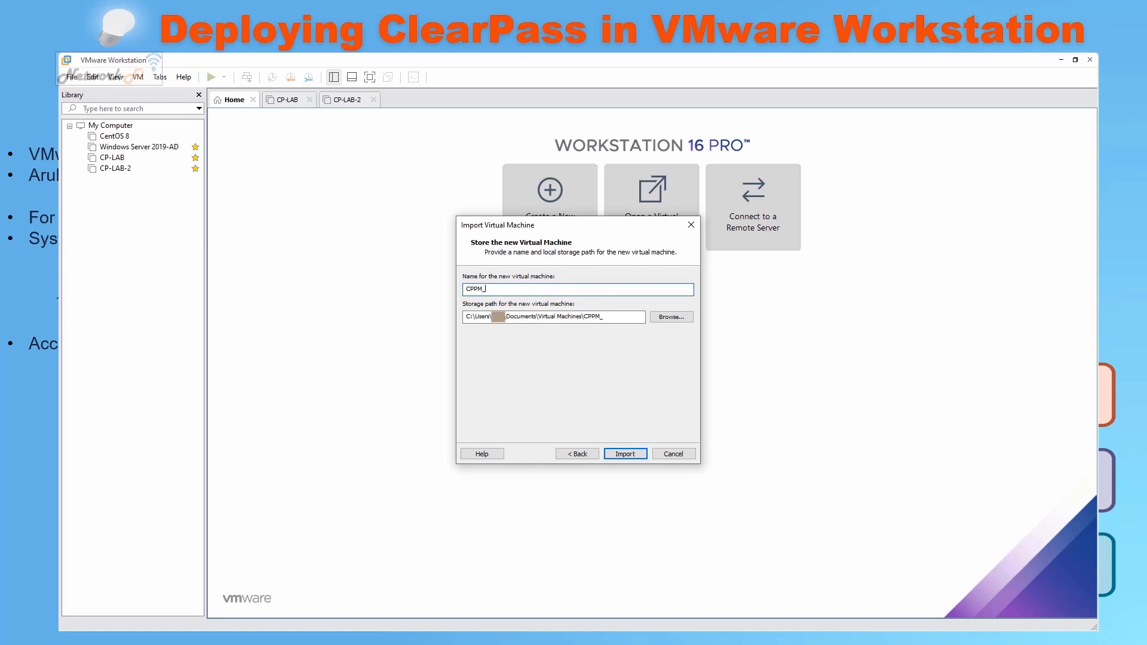
type("Lab_PUB")
left_click(518, 289)
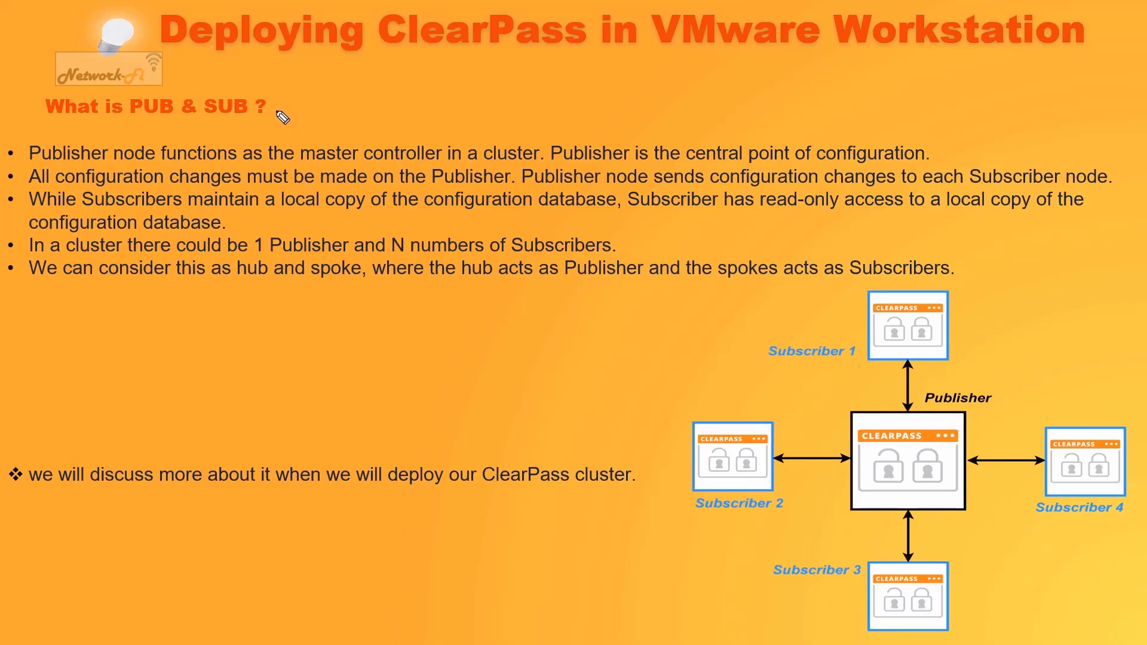
left_click_drag(276, 107, 305, 97)
left_click_drag(3, 157, 29, 145)
left_click_drag(319, 162, 549, 165)
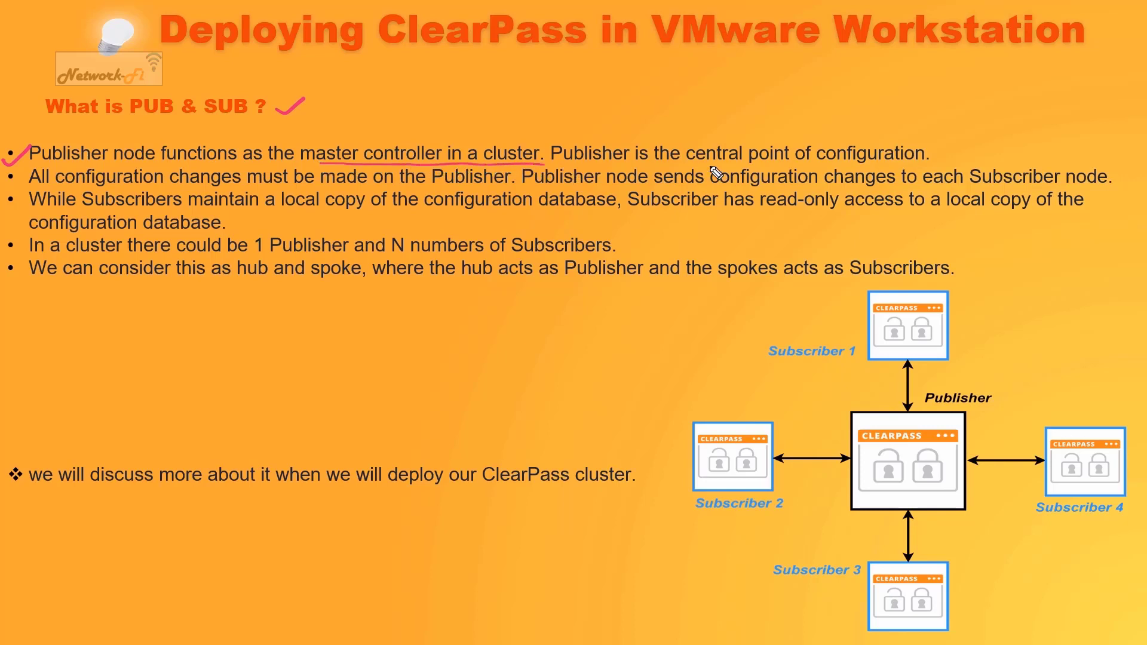
left_click_drag(688, 166, 927, 174)
mouse_move(1005, 323)
left_mouse_down()
mouse_move(923, 278)
mouse_move(768, 326)
mouse_move(664, 469)
mouse_move(771, 600)
left_mouse_up()
mouse_move(954, 624)
left_mouse_down()
mouse_move(1127, 550)
mouse_move(1144, 431)
mouse_move(992, 308)
left_mouse_up()
left_click_drag(999, 399, 1026, 390)
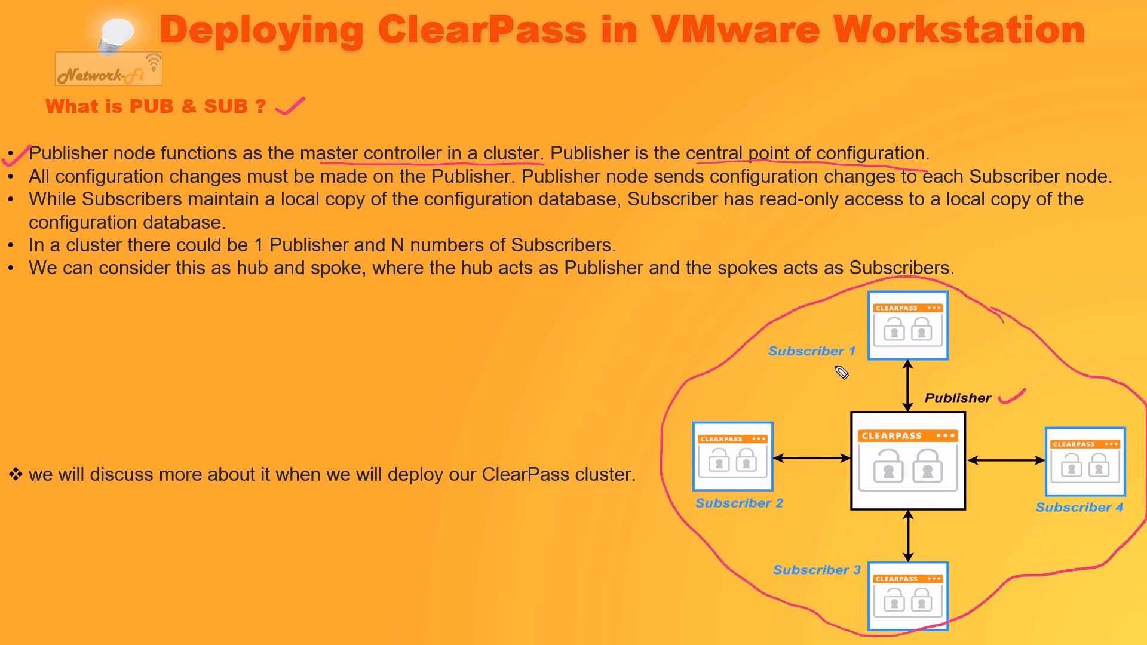
left_click_drag(827, 365, 852, 355)
left_click_drag(787, 518, 816, 508)
left_click_drag(816, 587, 835, 577)
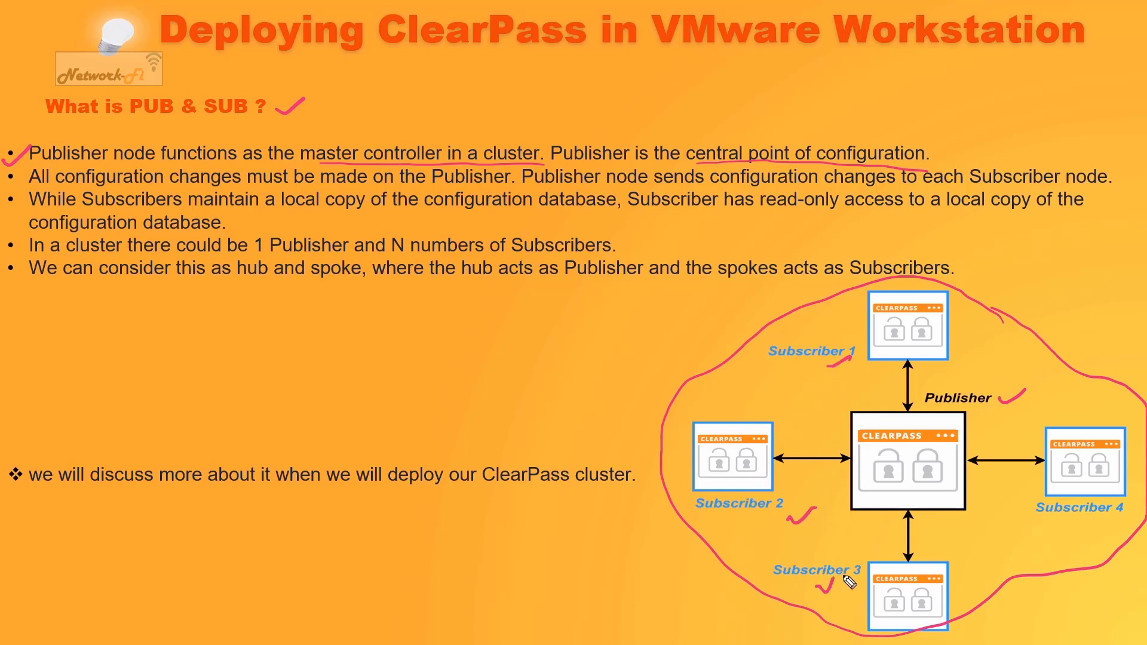
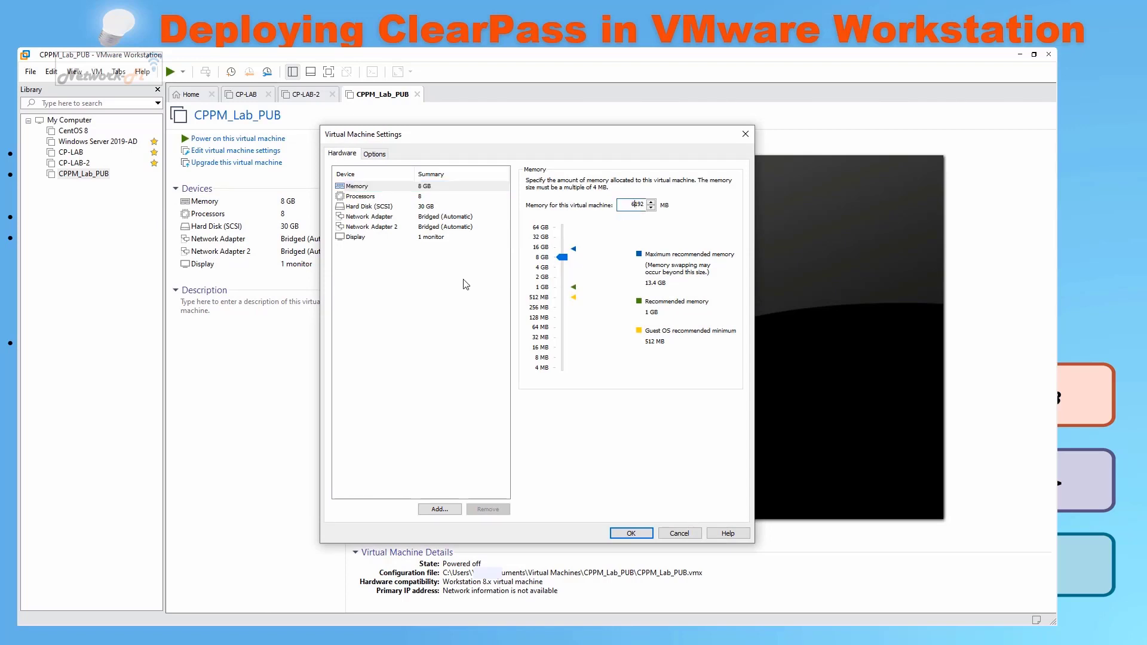
Set the virtual machine's number of processors to 4 and expand its SCSI hard disk to a maximum size of 80 GB
left_click(402, 197)
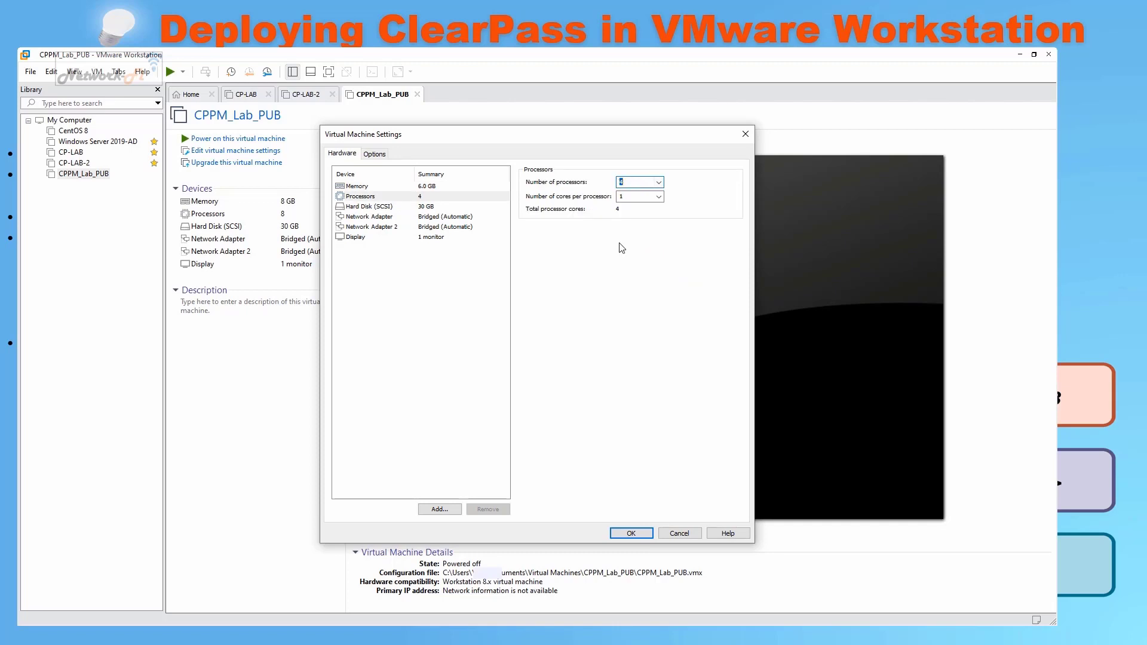
left_click(389, 207)
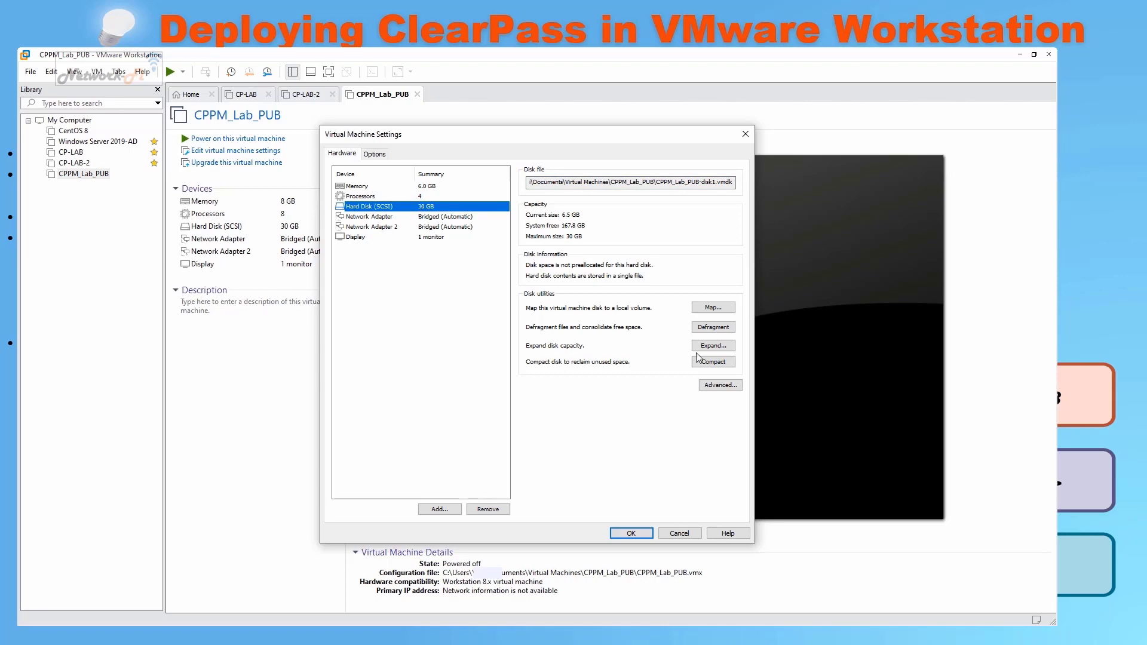
left_click(714, 347)
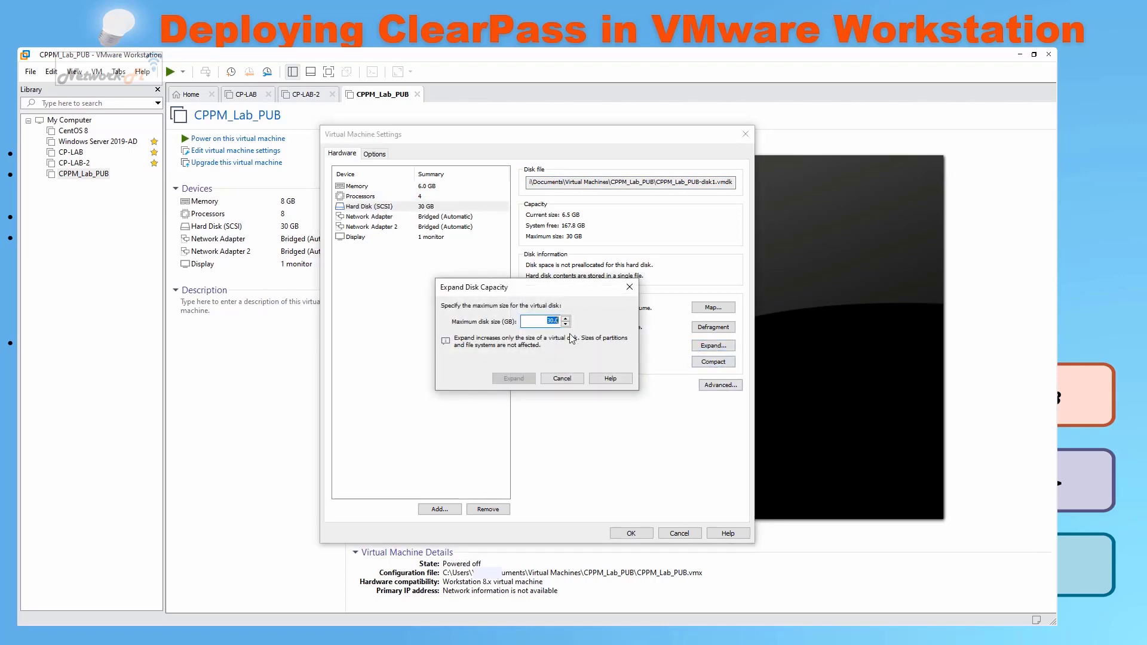
key("Delete")
type("8")
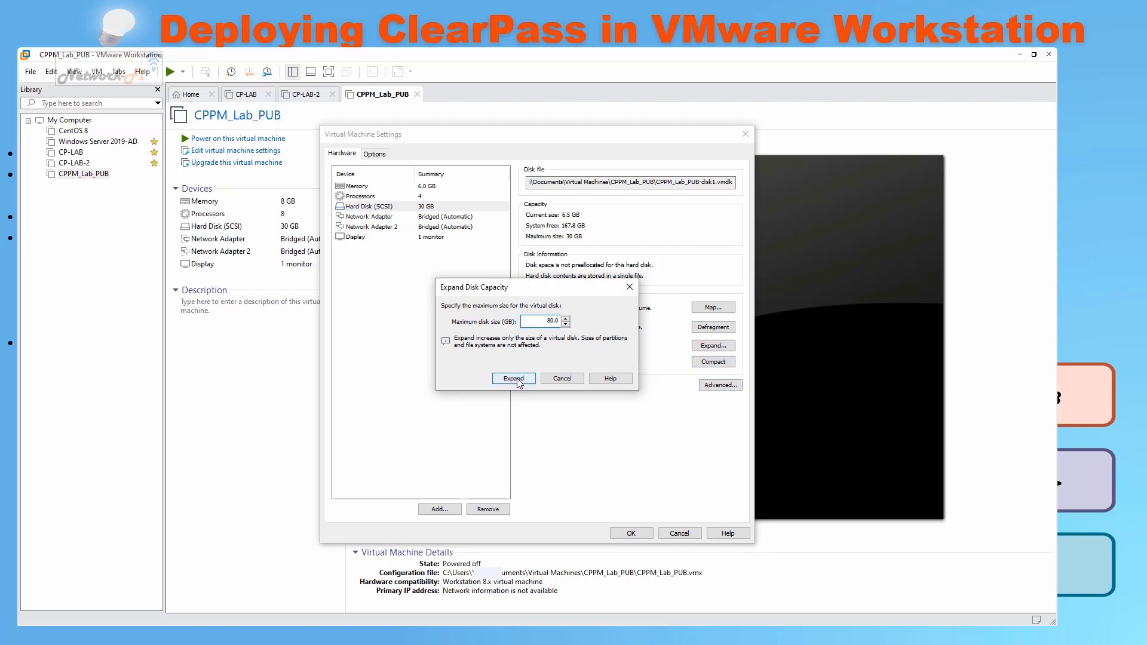
left_click(517, 380)
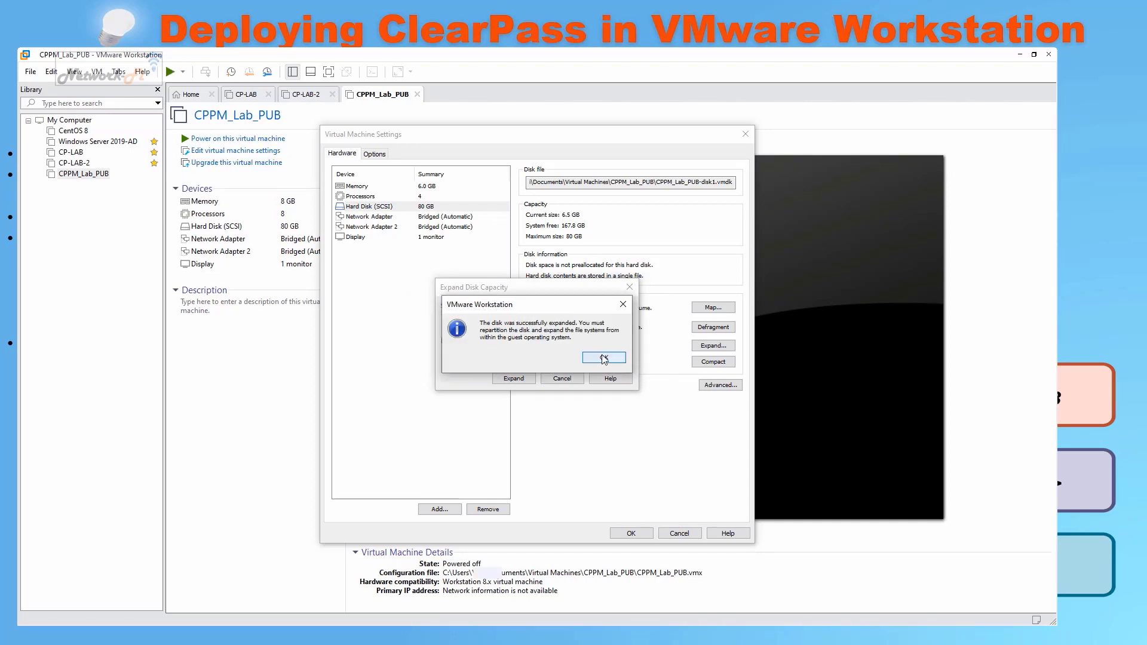
left_click(604, 360)
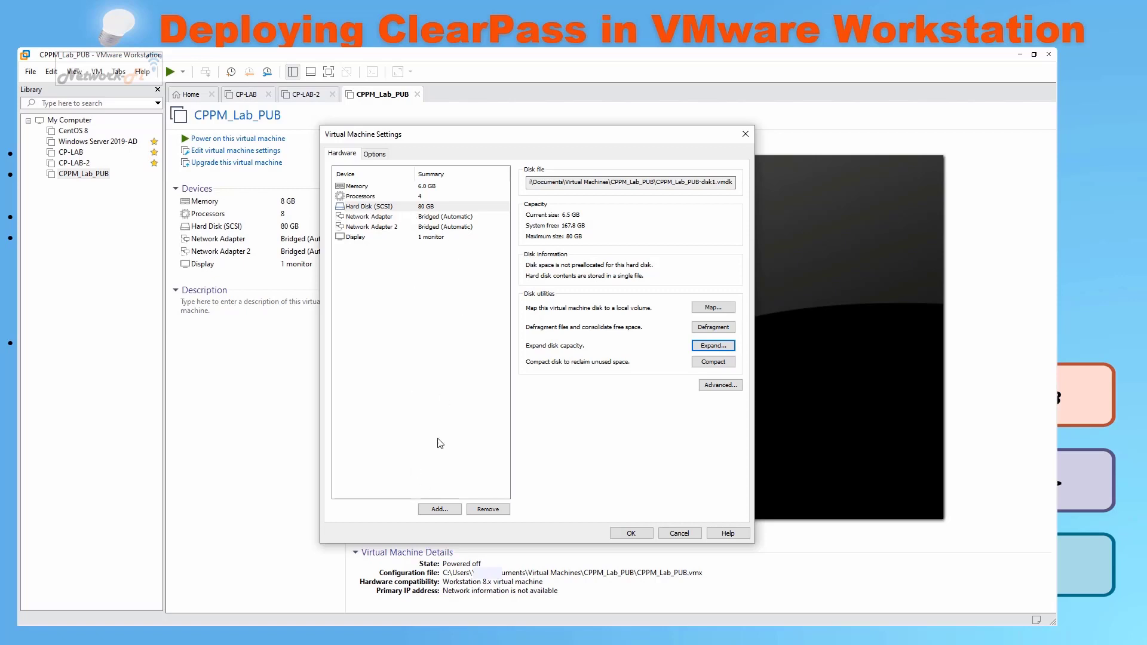
Add a new 80 GB SCSI virtual hard disk stored as a single file named CPPM_Lab_PUB.vmdk
left_click(441, 509)
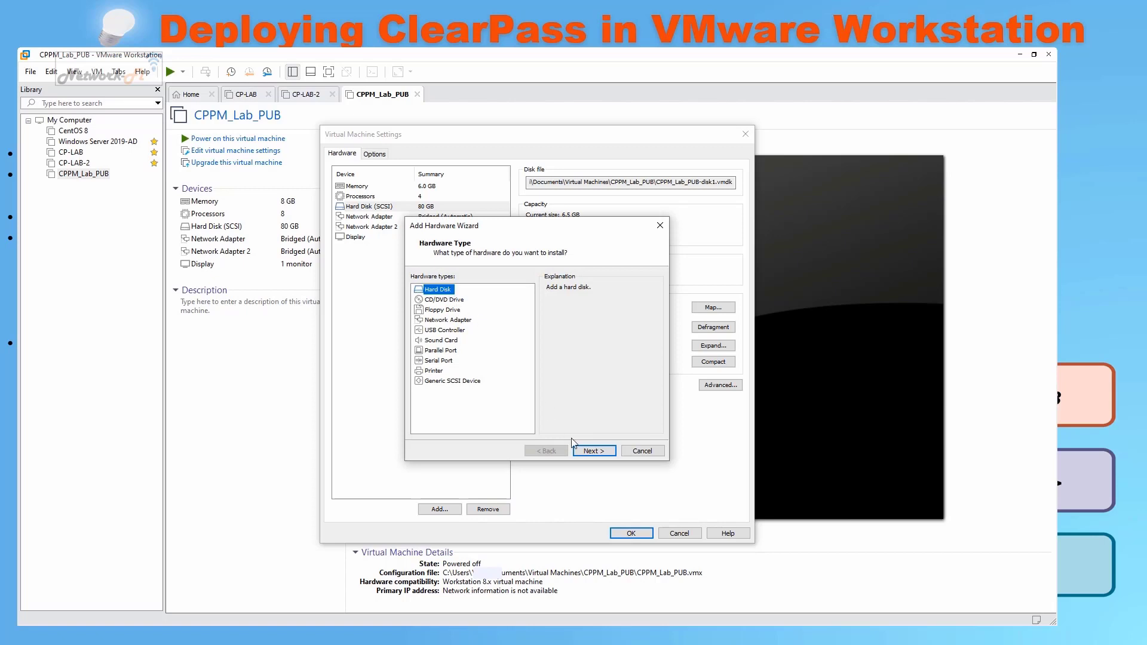
left_click(592, 452)
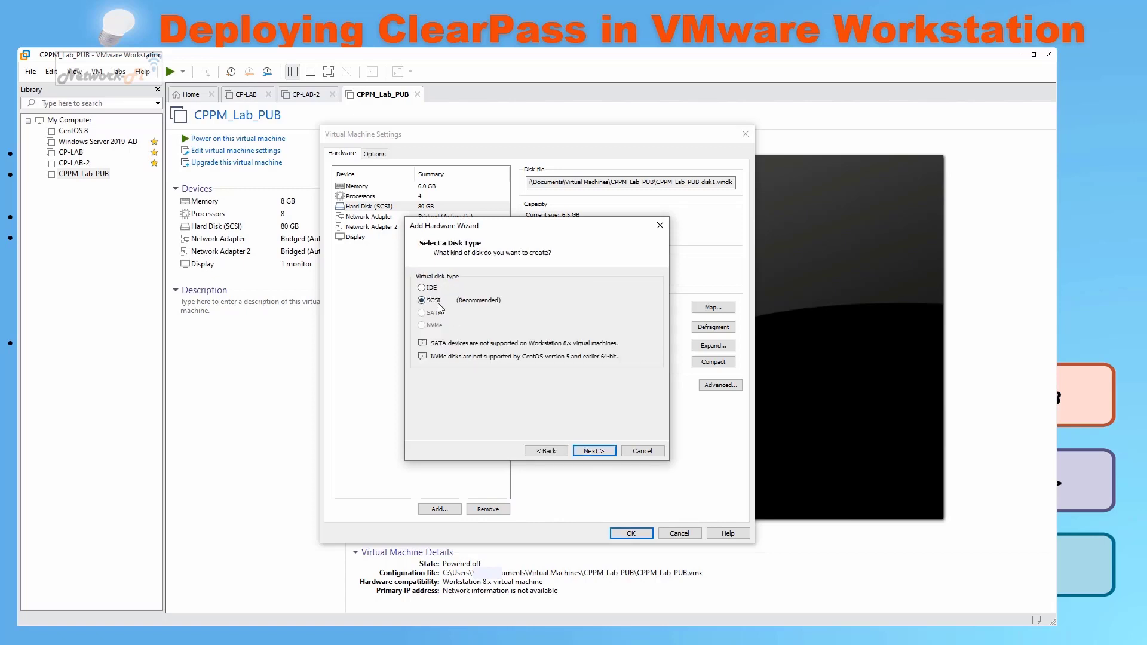
left_click(581, 455)
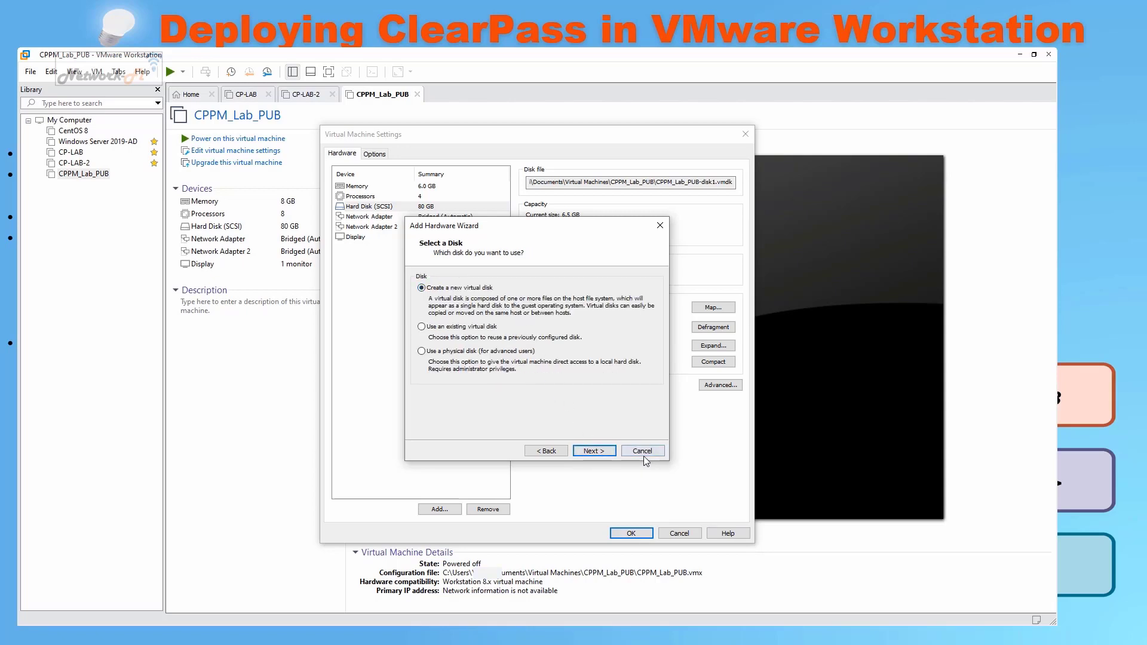
left_click(591, 452)
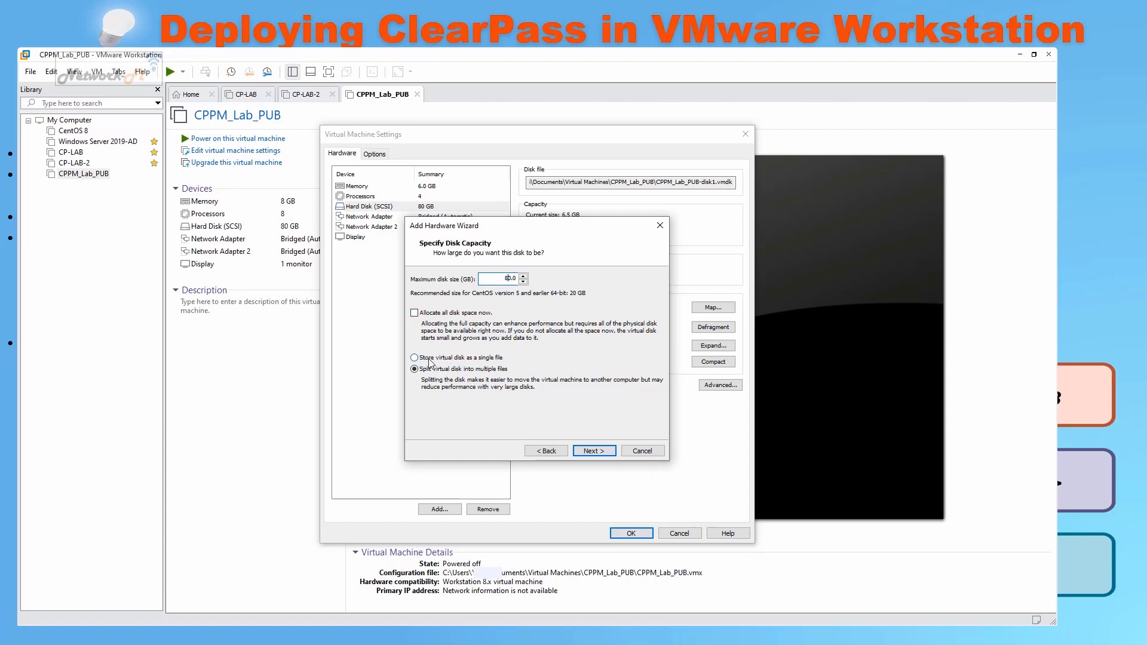
left_click(595, 452)
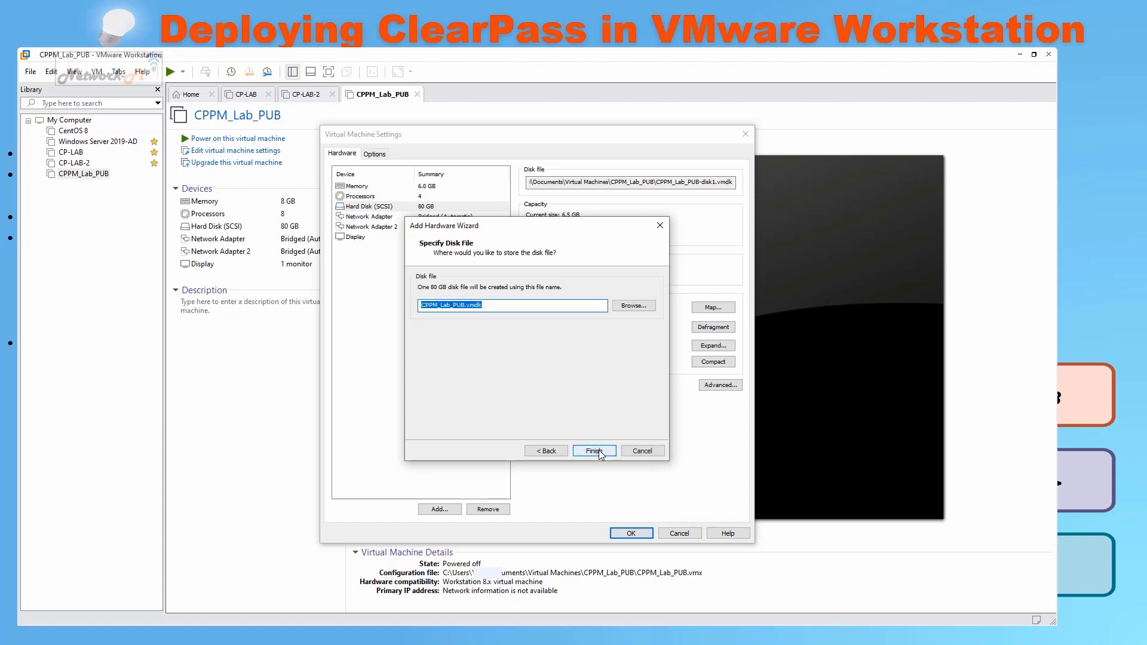
left_click(598, 453)
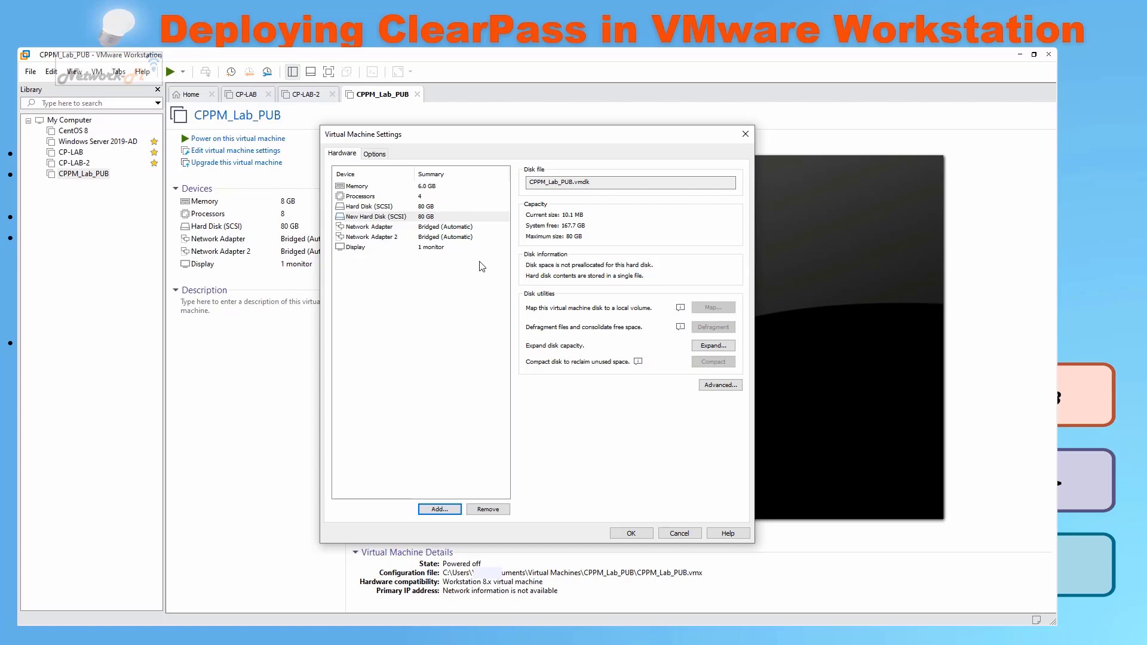
Connect the first network adapter to the custom virtual network VMnet1 (NAT) and save the virtual machine settings
left_click(446, 227)
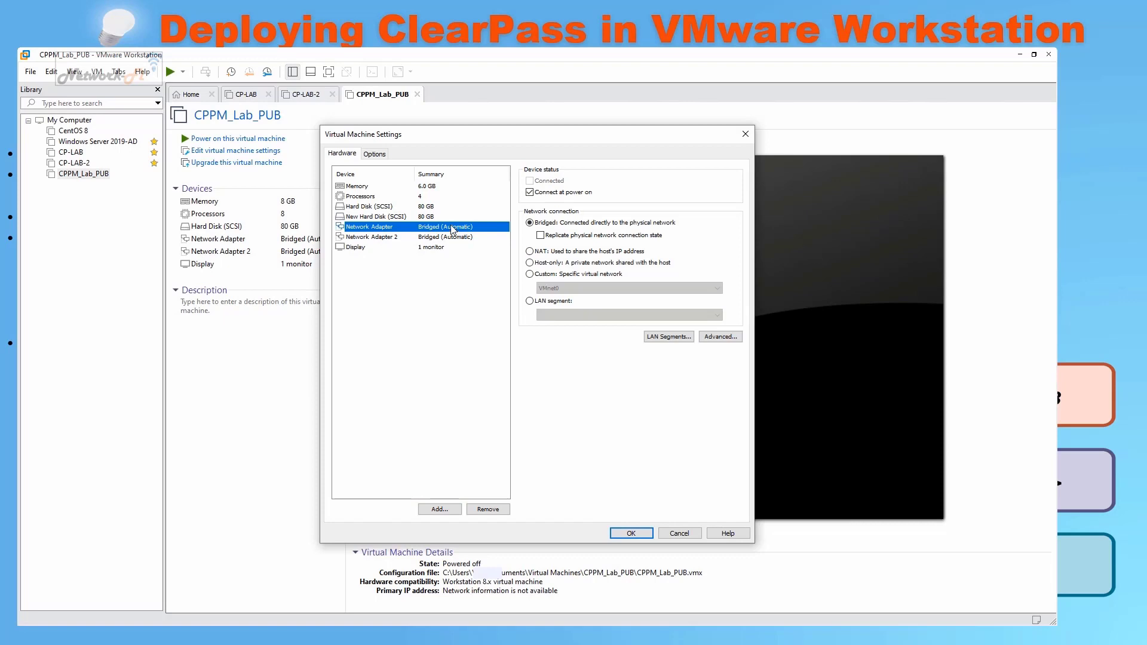
left_click(530, 274)
left_click(550, 292)
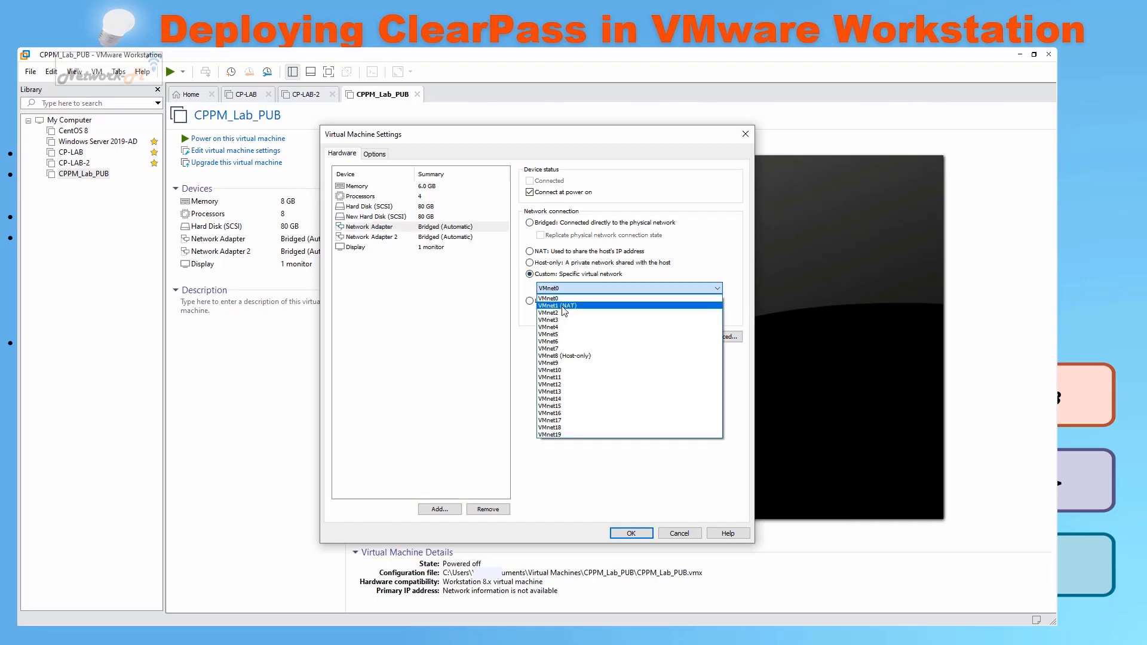
left_click(562, 307)
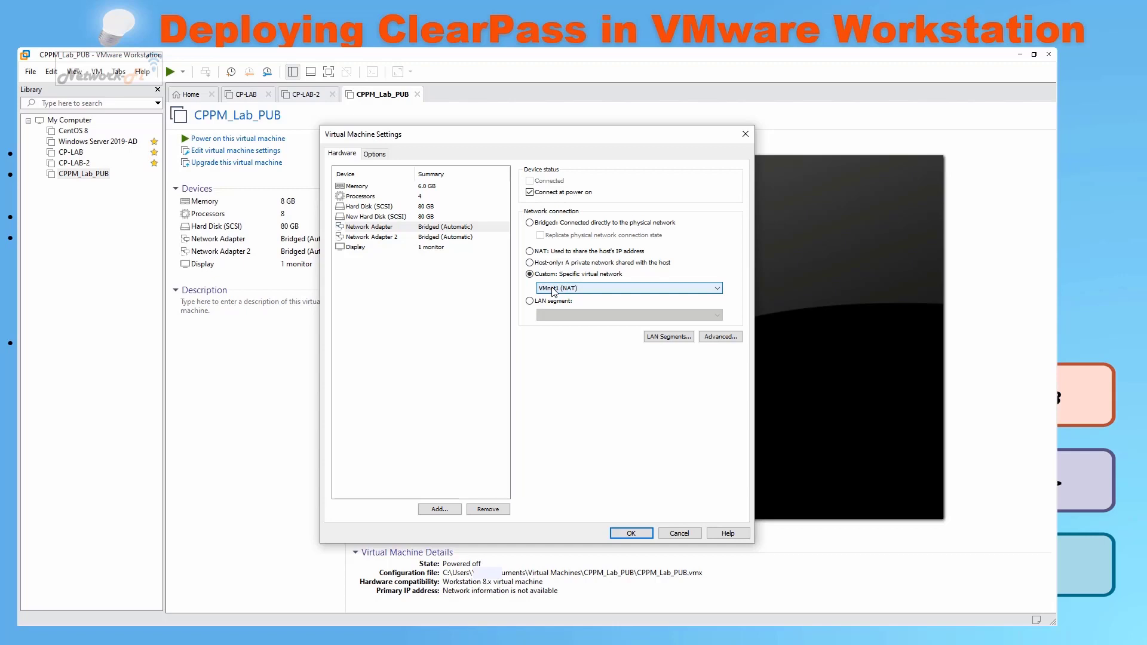
left_click(634, 533)
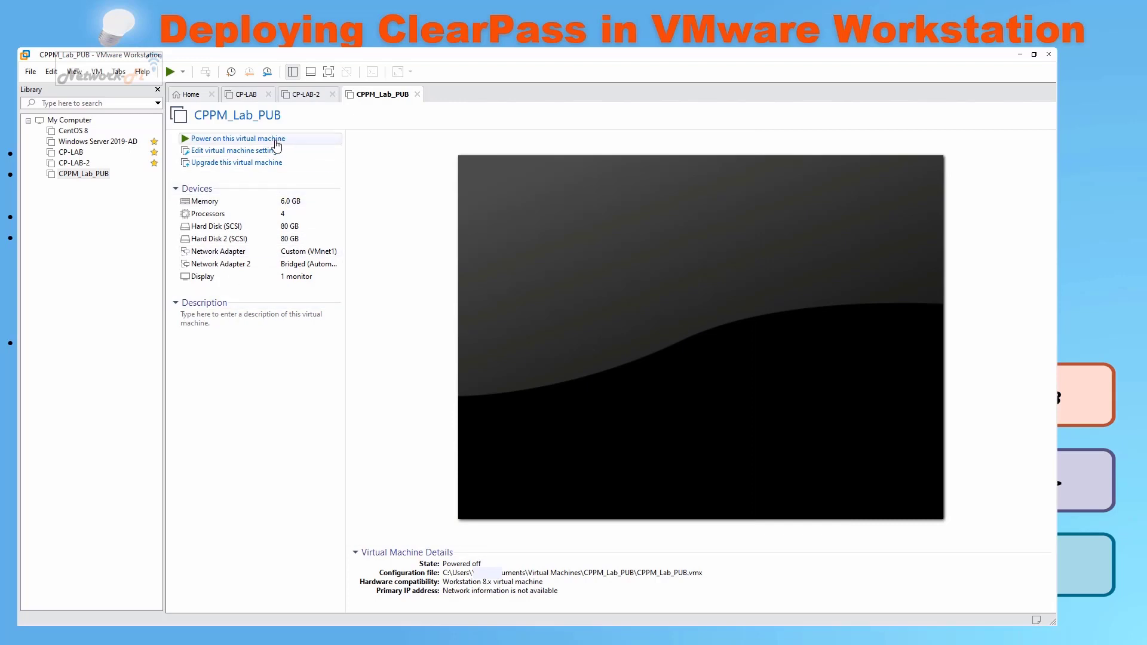
Power on the CPPM_Lab_PUB virtual machine and choose appliance type 1 (CLABV) in its console
left_click(276, 143)
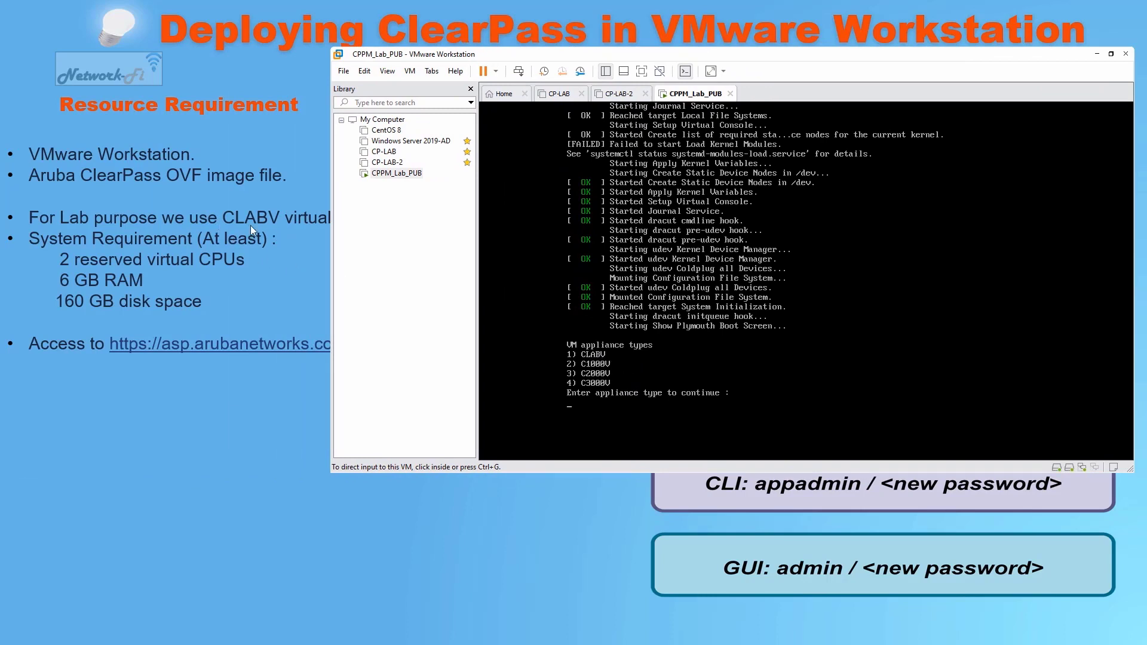
left_click(645, 334)
type("1")
key("Return")
key("ctrl+alt")
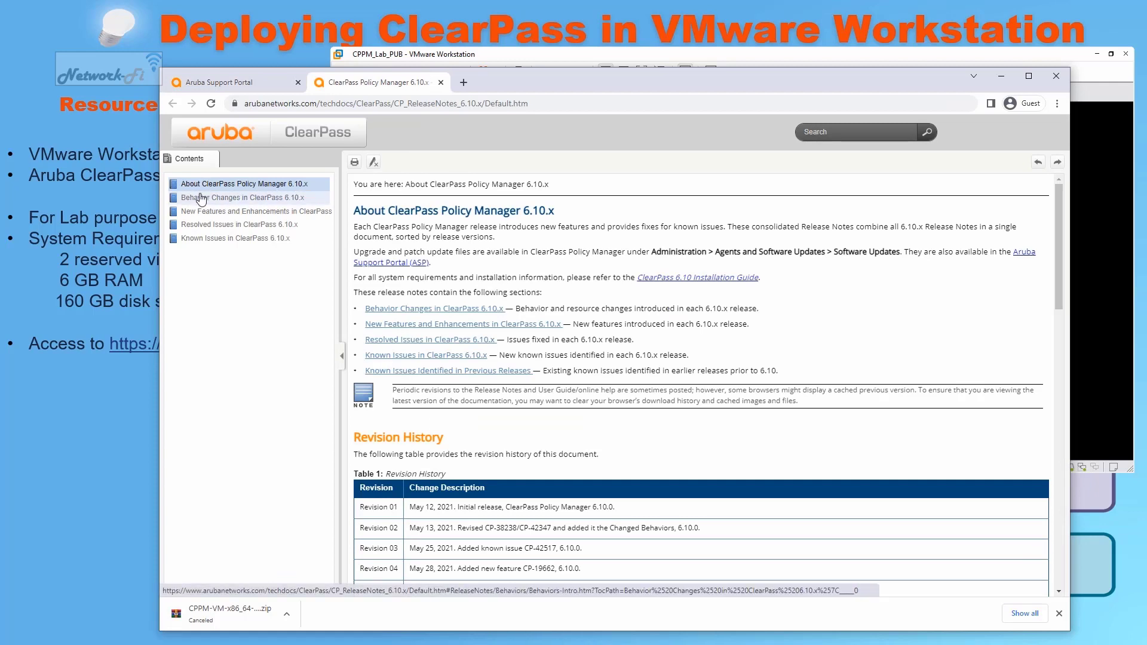
In the browser's ClearPass 6.10.x release notes, find the 6.10 Installation Guide and open its VMware vSphere Hypervisor (ESXi) Requirements page
left_click(175, 186)
left_click(219, 199)
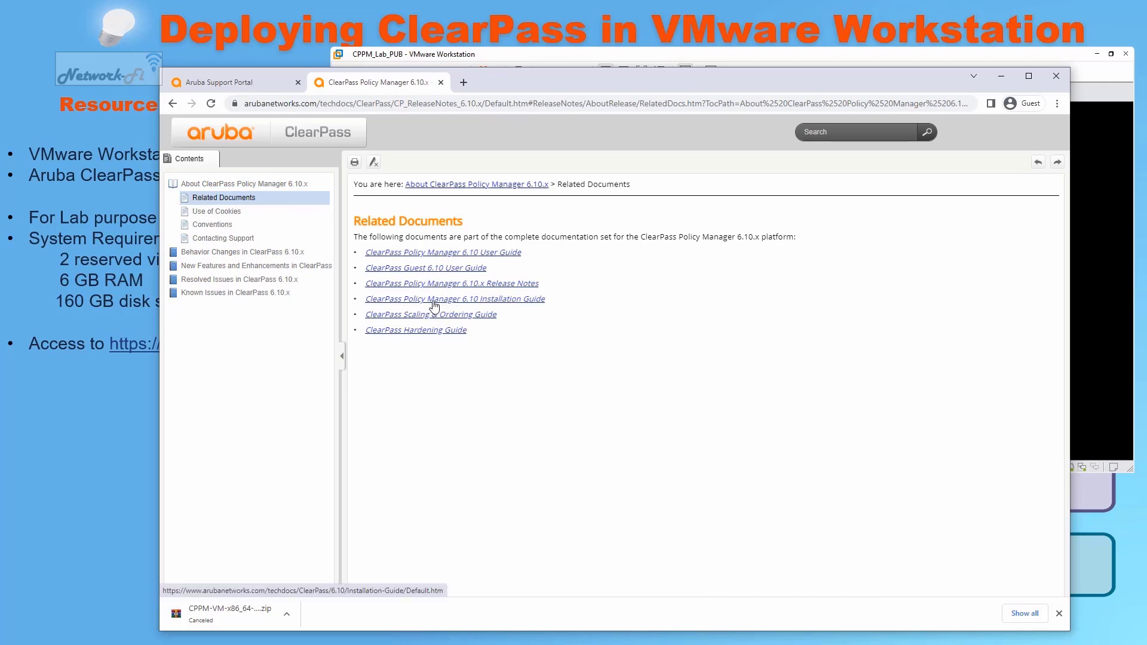
left_click(508, 304)
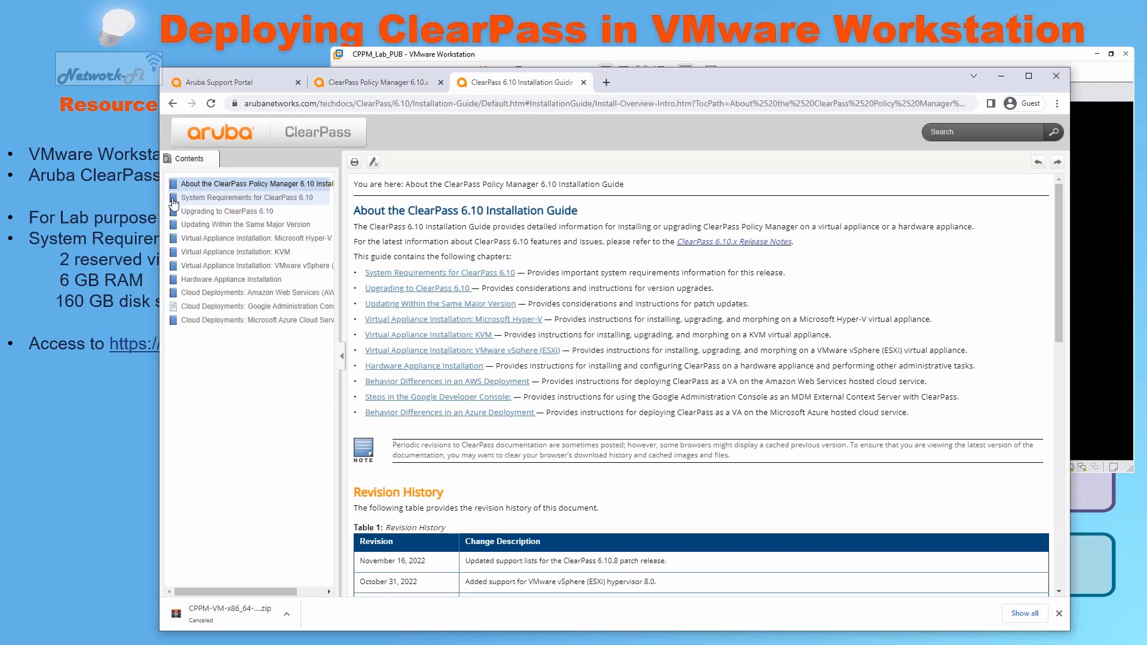
left_click(174, 202)
left_click(190, 225)
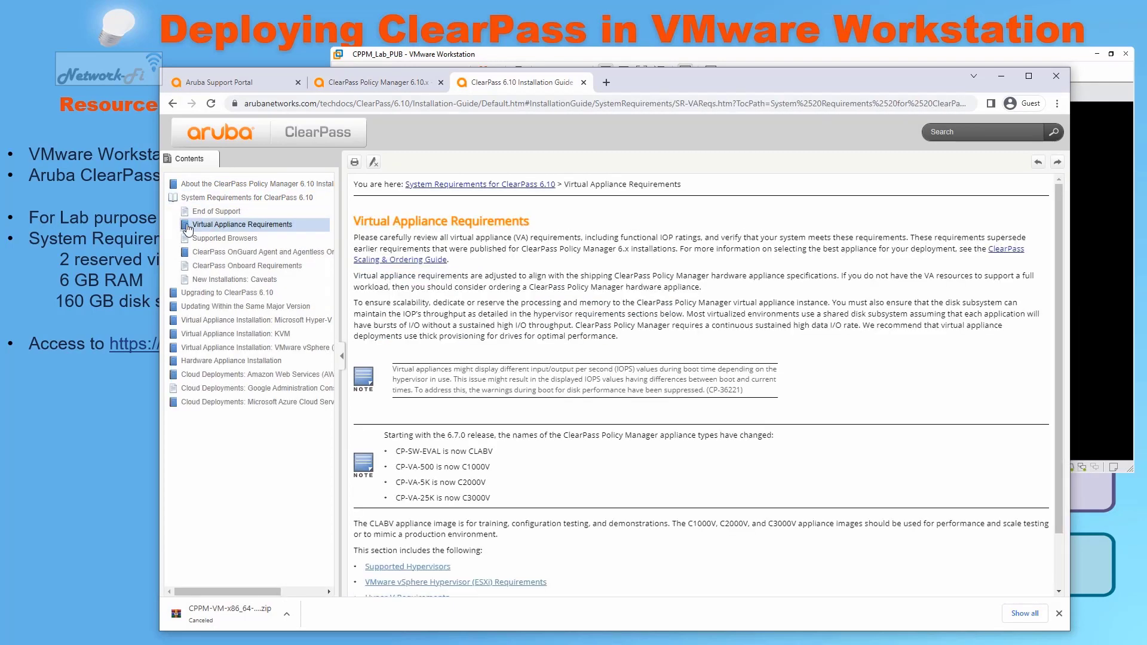
left_click(187, 227)
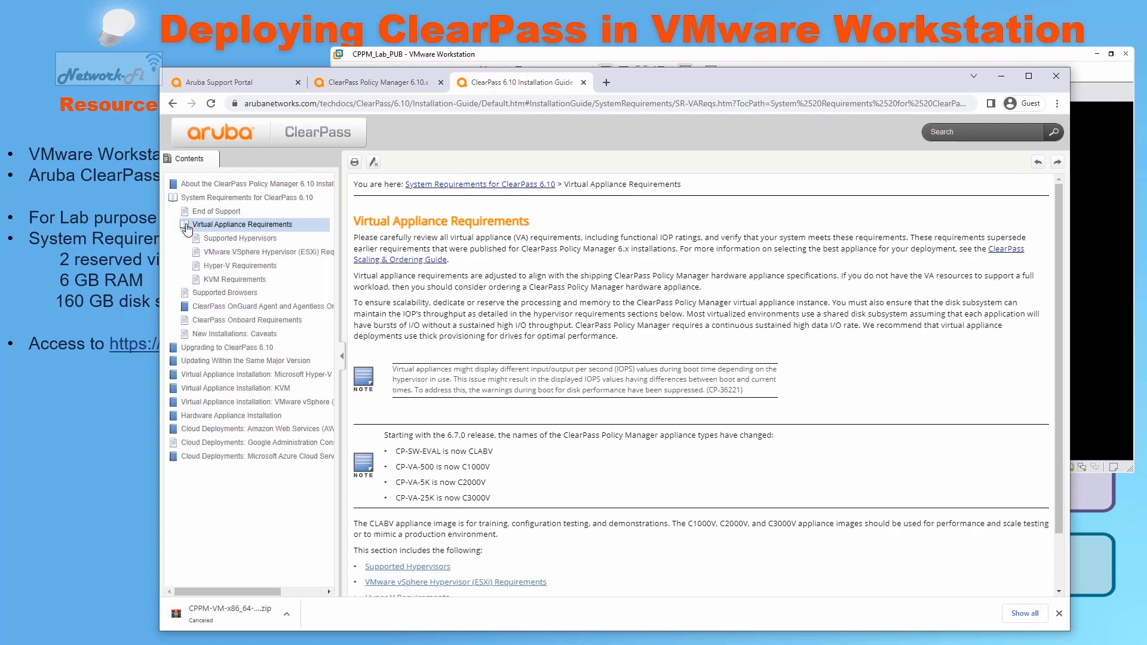
left_click(272, 253)
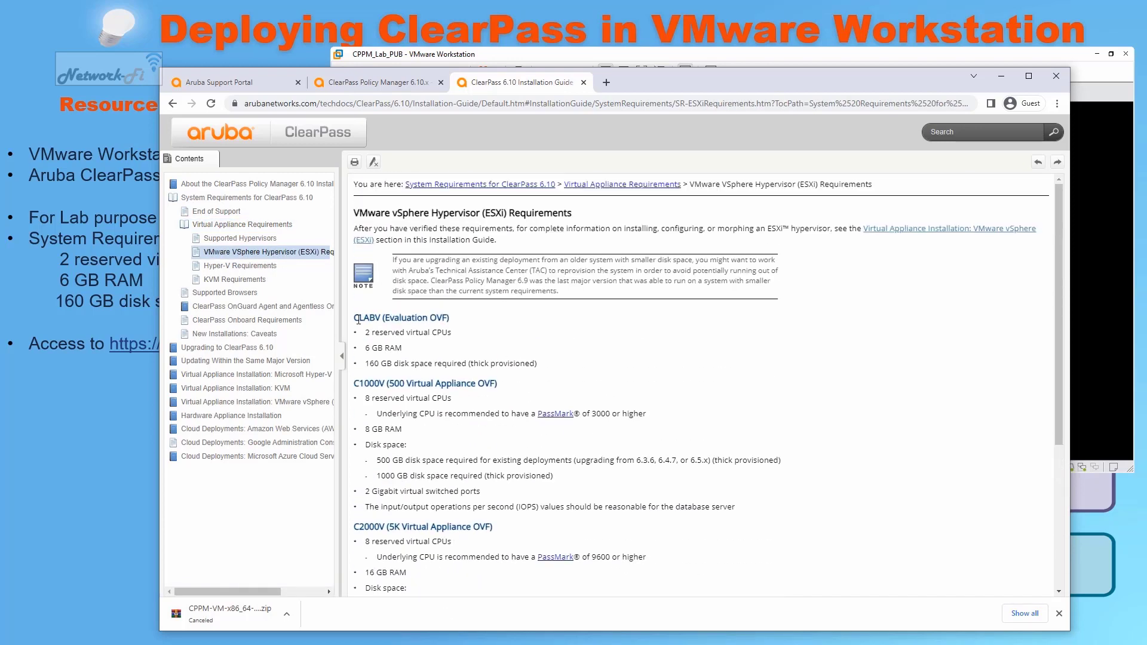
Examine the CPU, memory and disk space requirements for the CLABV (Evaluation OVF) appliance
left_click_drag(354, 320, 370, 325)
mouse_move(447, 319)
left_mouse_down()
mouse_move(378, 334)
mouse_move(453, 334)
left_mouse_up()
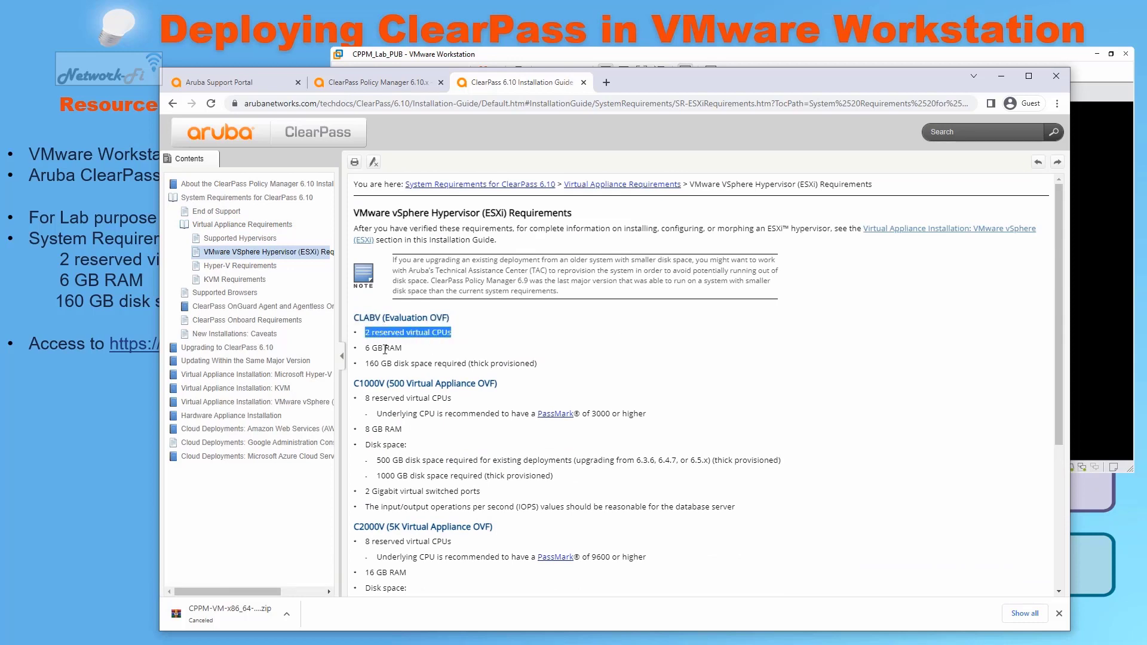
left_click_drag(362, 351, 434, 352)
left_click(411, 381)
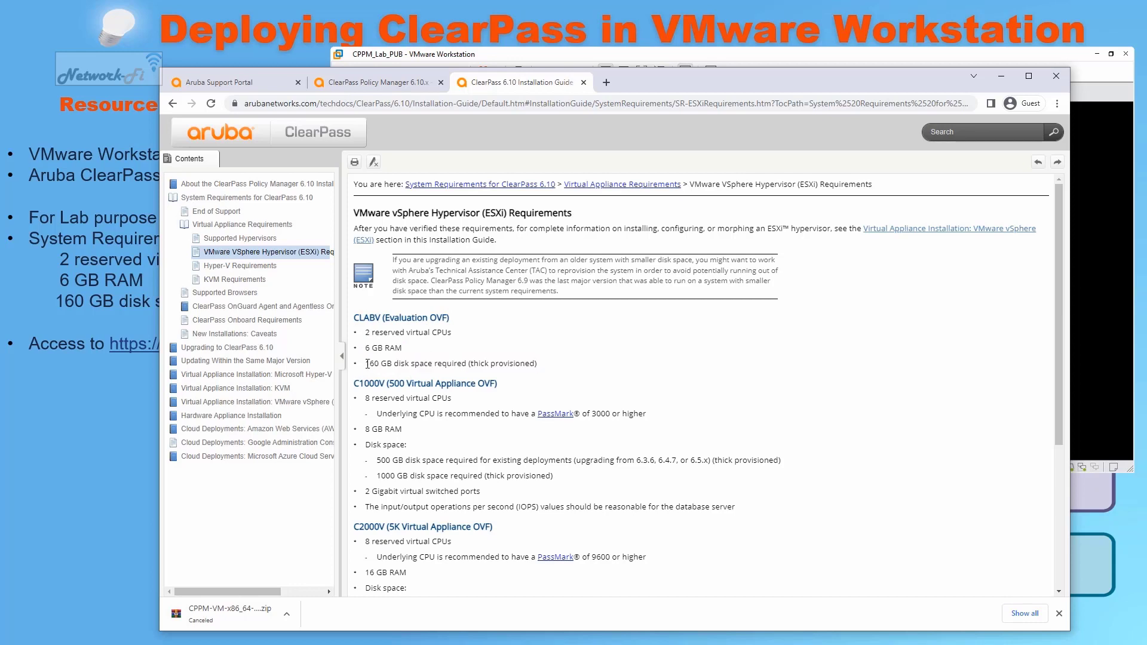
left_click_drag(365, 364, 541, 366)
left_click_drag(354, 318, 560, 366)
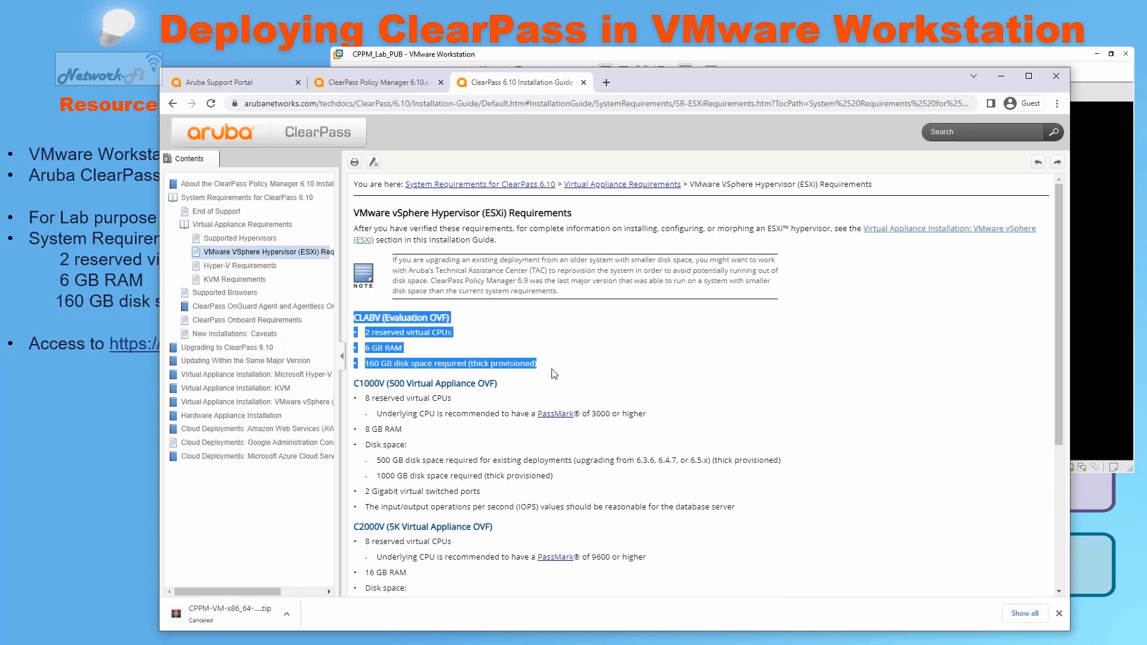
left_click(541, 378)
Compare the CPU, memory and disk requirements of the C1000V, C2000V and C3000V virtual appliances
scroll(438, 399, "down", 1)
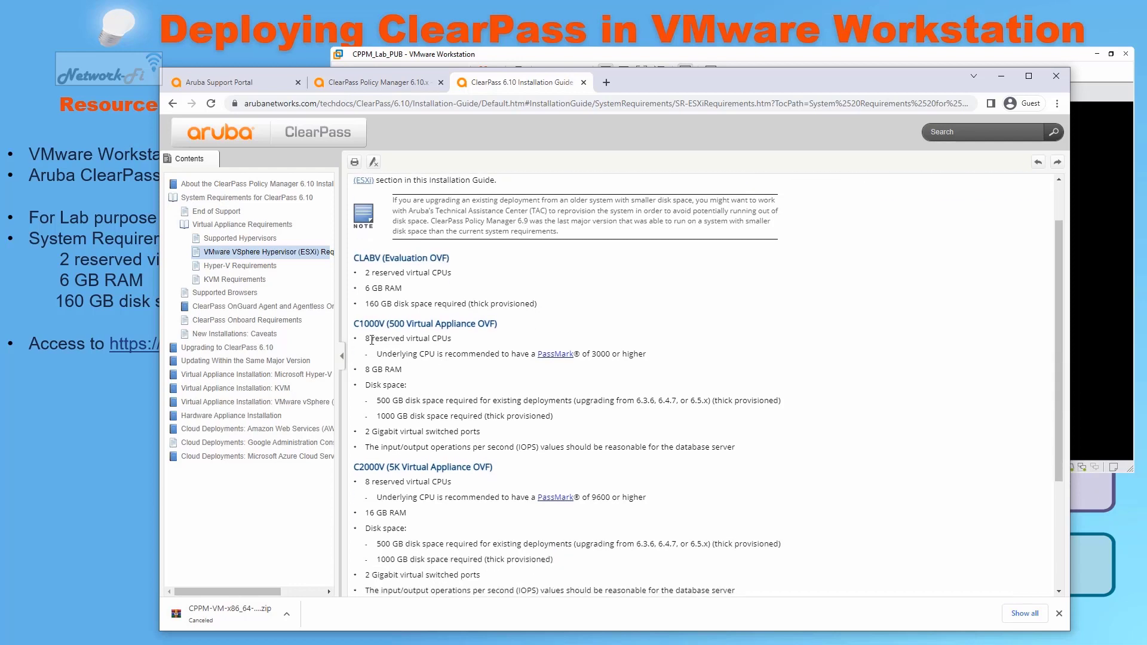
left_click_drag(365, 370, 429, 369)
scroll(389, 428, "down", 1)
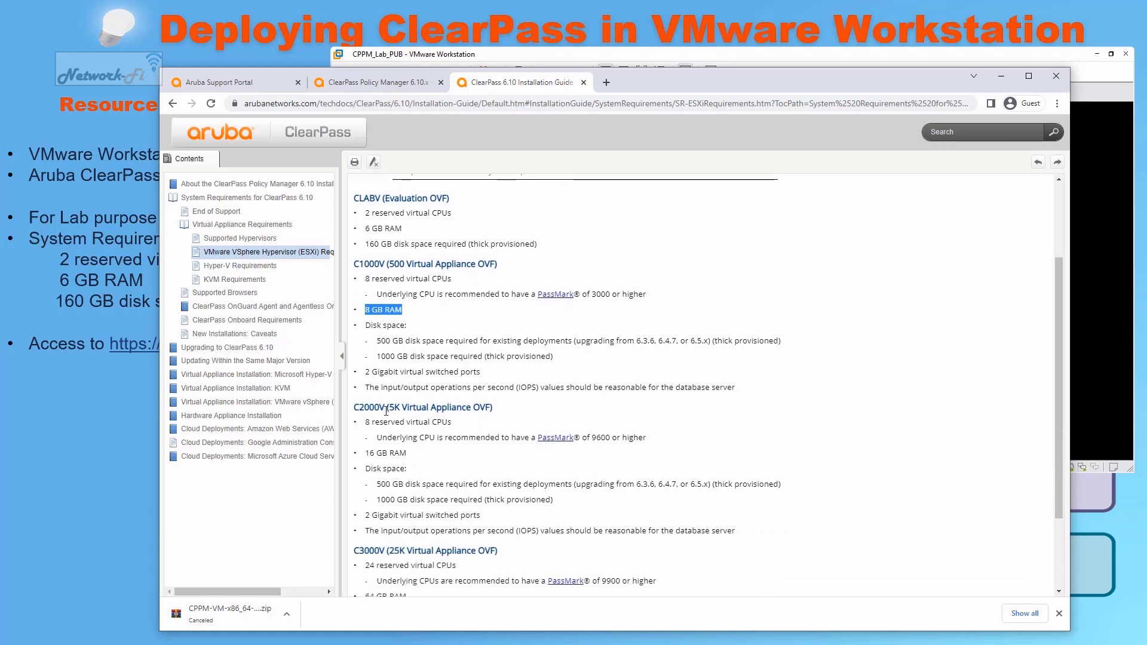
left_click_drag(369, 453, 428, 455)
scroll(379, 442, "down", 2)
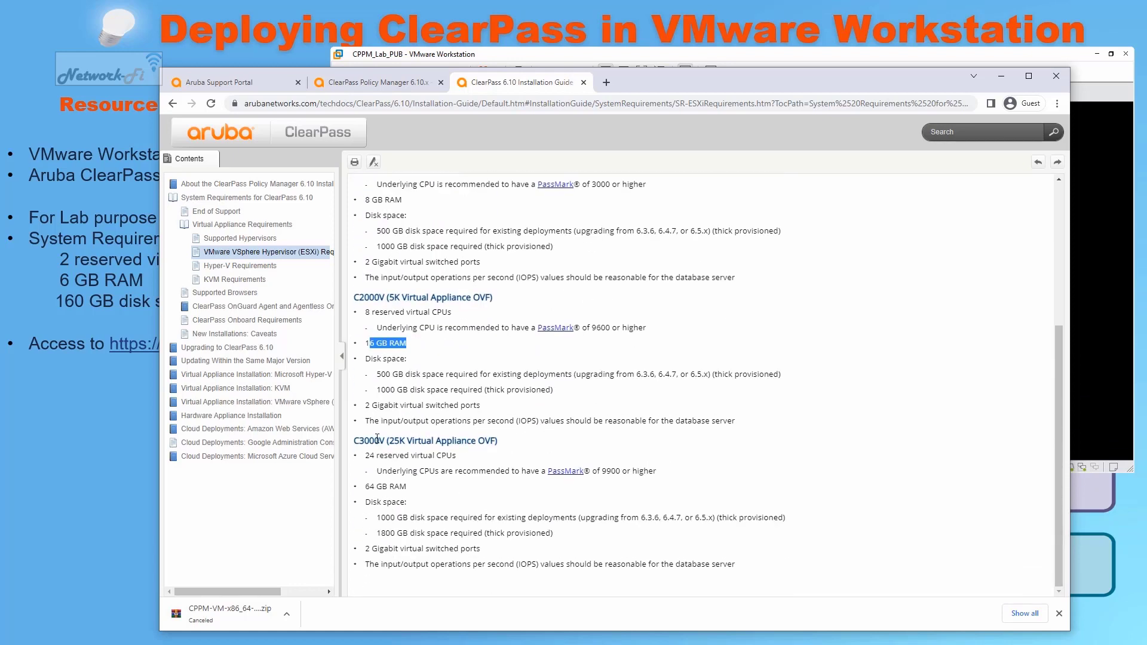
left_click_drag(356, 441, 389, 441)
left_click_drag(366, 486, 415, 489)
scroll(420, 501, "up", 1)
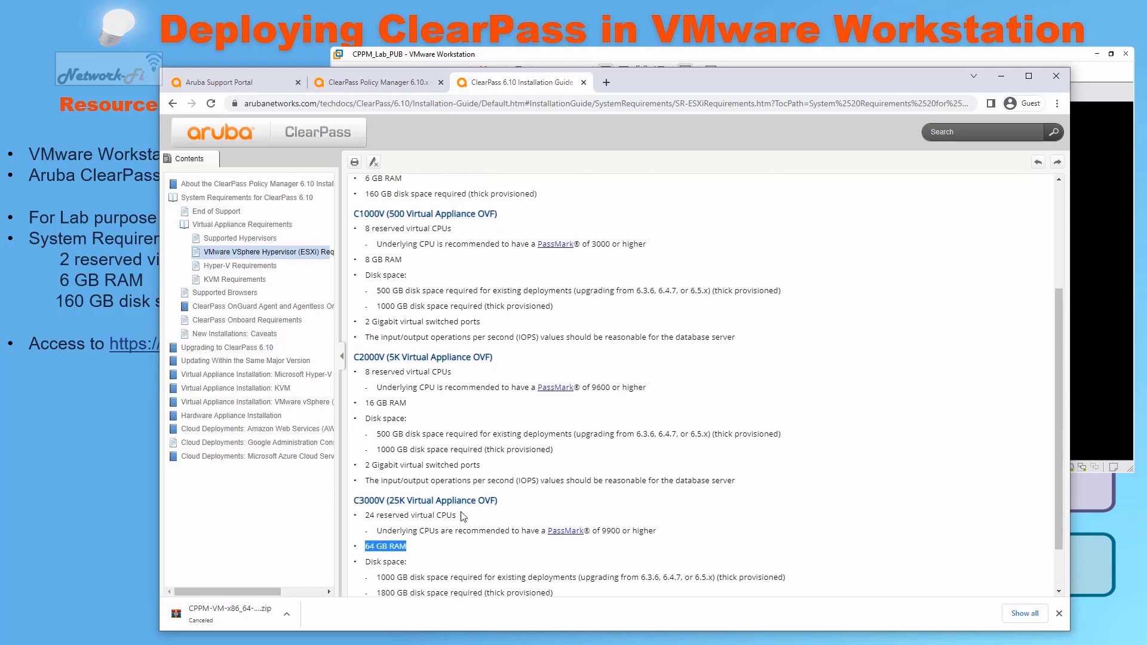
scroll(468, 395, "up", 2)
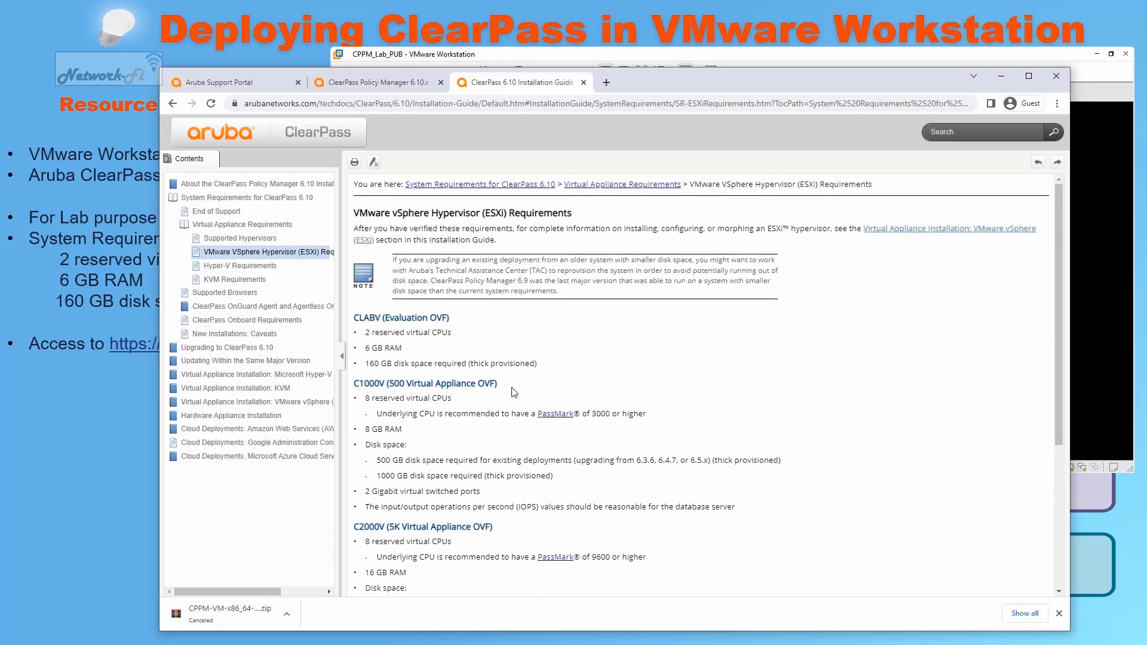
scroll(523, 475, "down", 3)
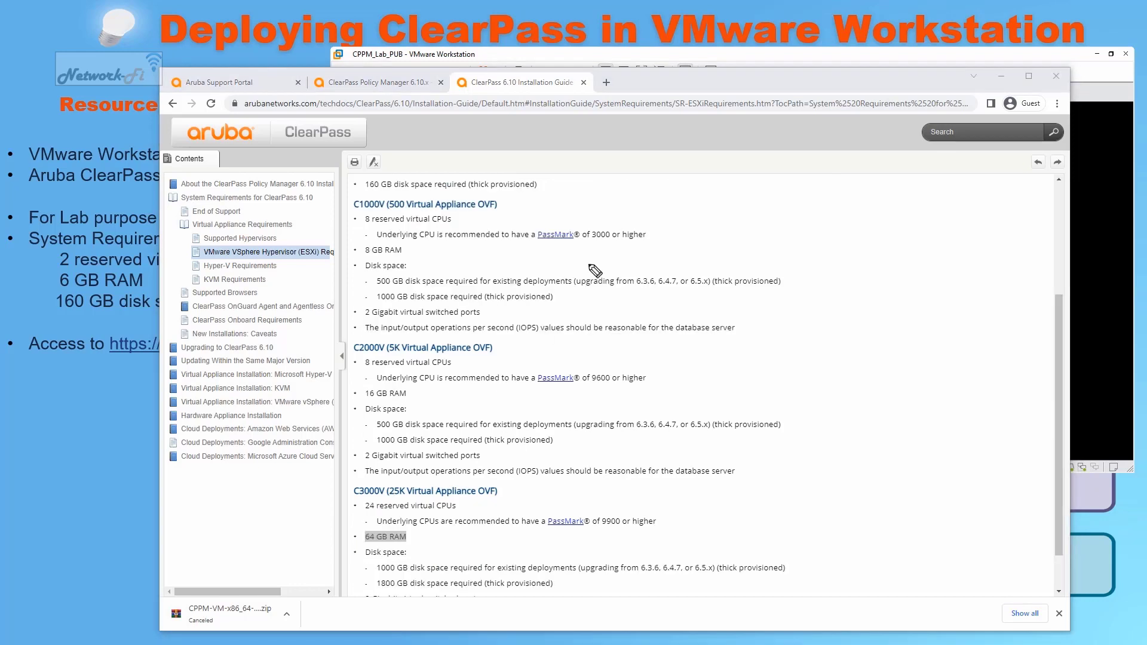
left_click_drag(686, 230, 686, 248)
left_click_drag(705, 233, 738, 223)
left_click_drag(693, 252, 765, 237)
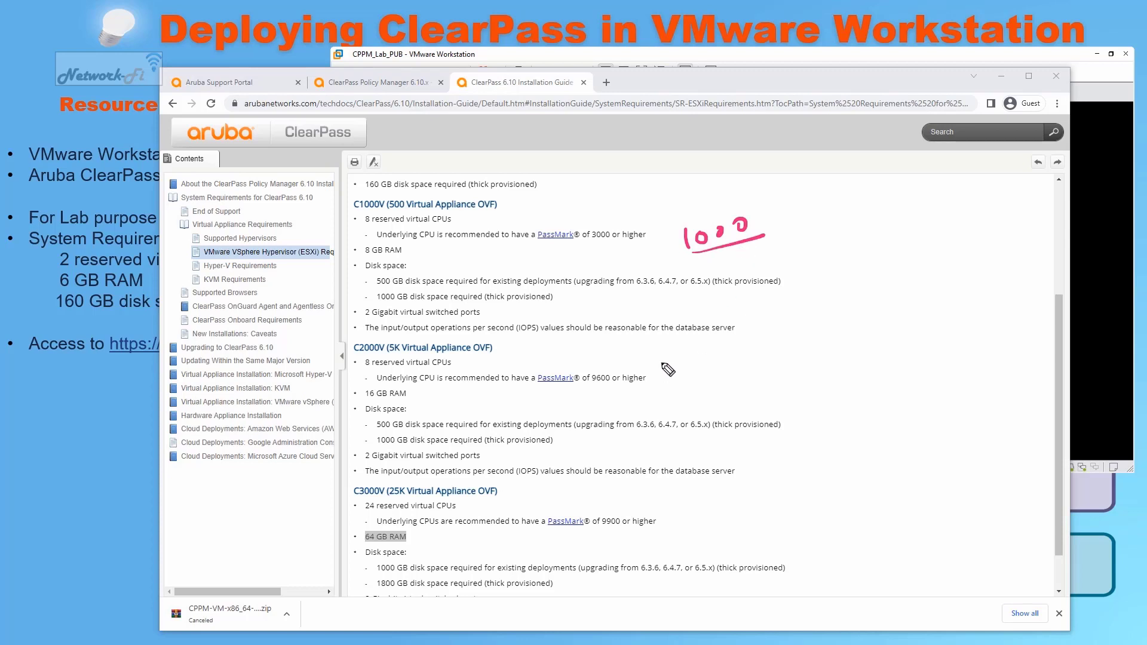
left_click_drag(721, 367, 721, 382)
left_click_drag(736, 365, 753, 380)
left_click_drag(774, 354, 829, 345)
left_click_drag(730, 393, 841, 370)
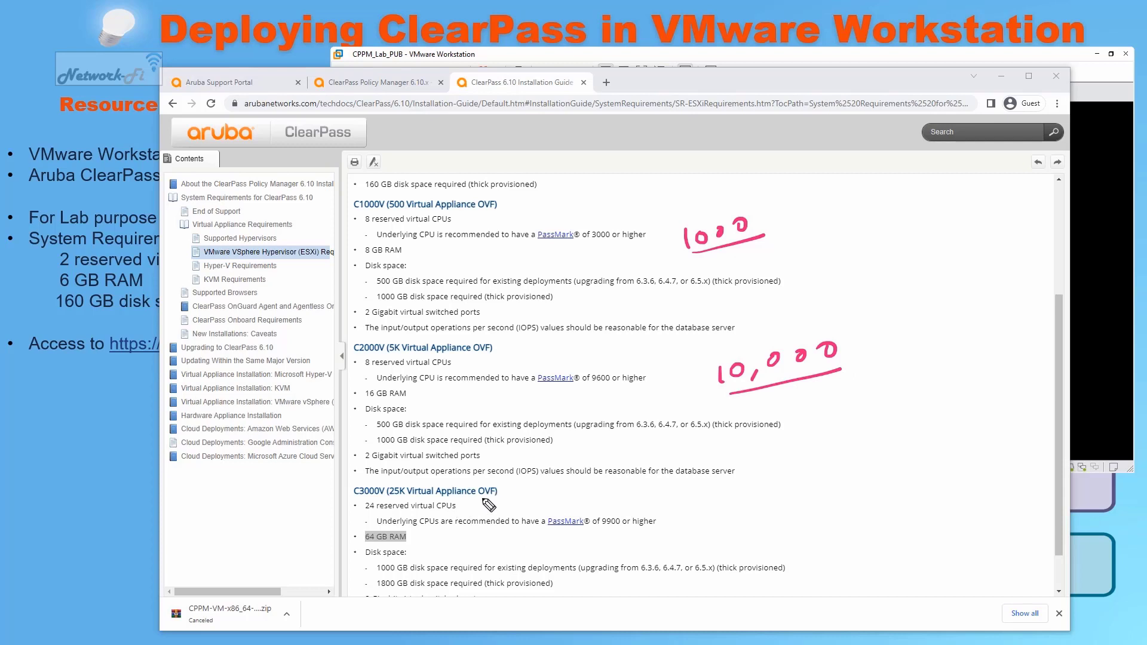
left_click_drag(776, 482, 891, 458)
left_click_drag(773, 506, 894, 482)
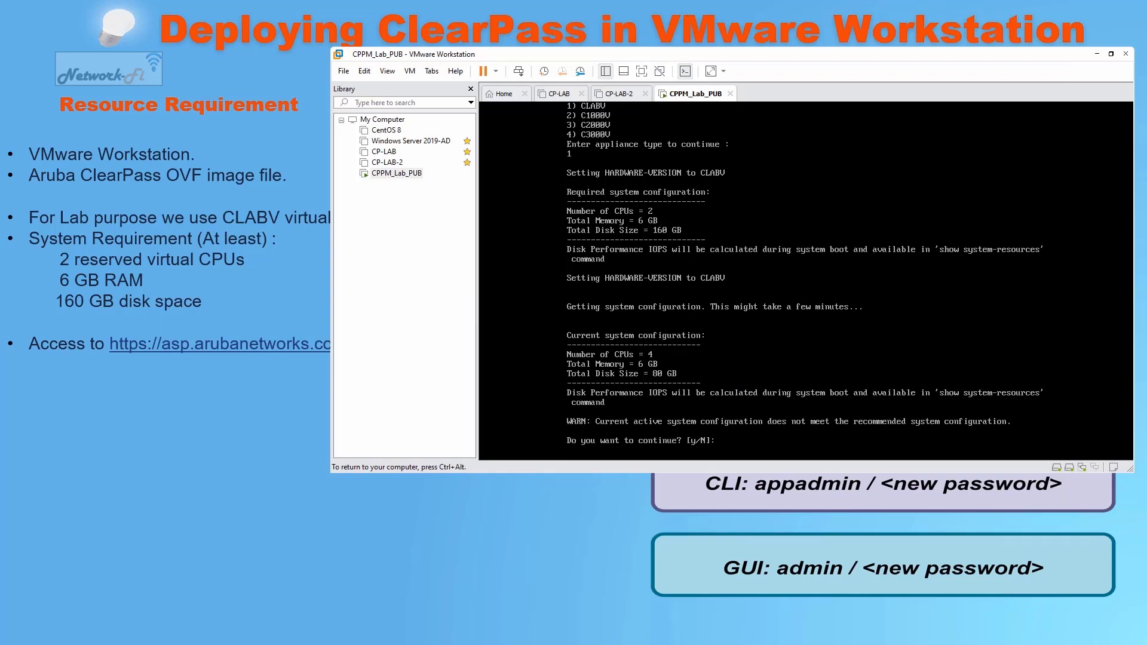
Continue the CLABV installation despite the configuration warning, allow erasing the second disk, and decline encryption of local data
type("y")
key("Return")
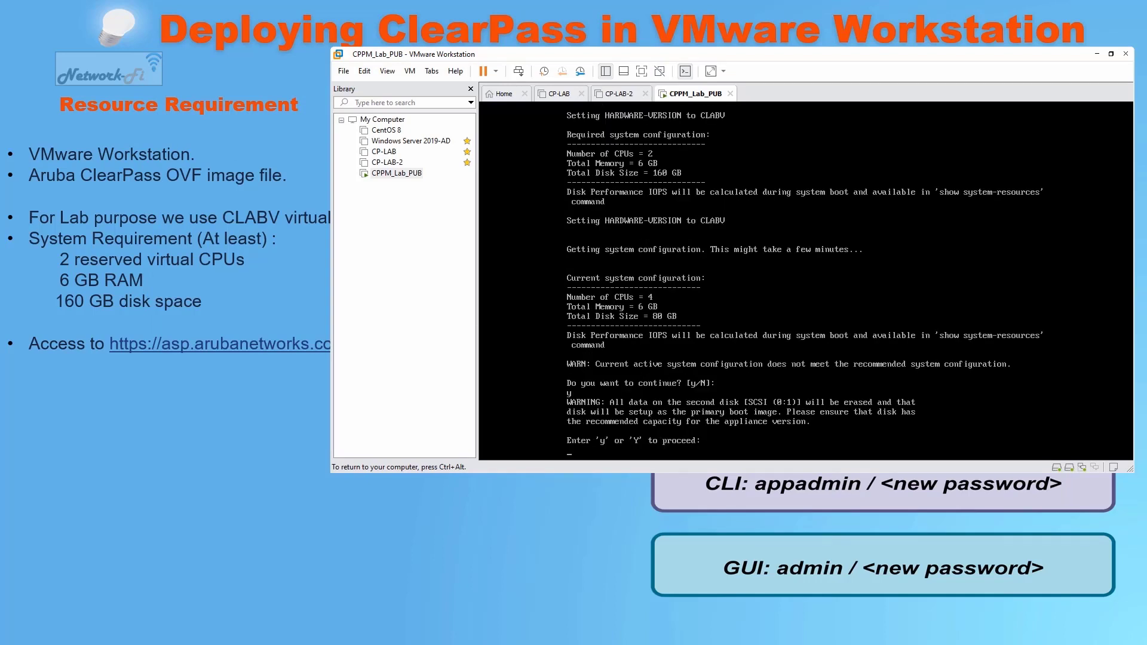
type("y")
key("Return")
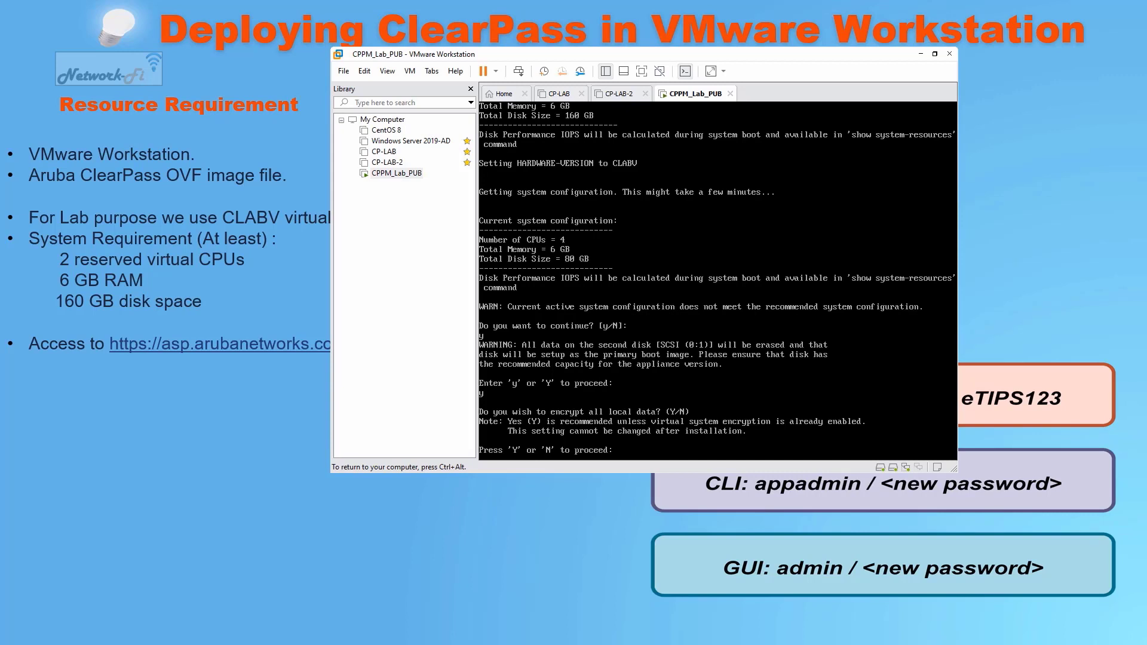
type("n")
key("Return")
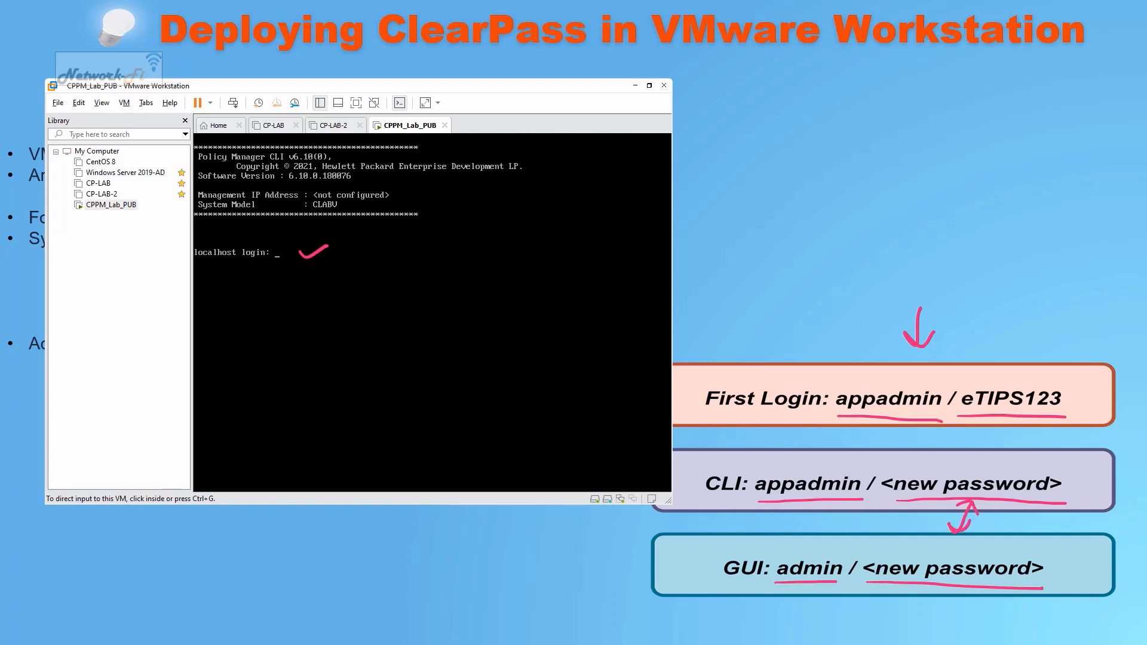
Widen the virtual machine window and log in to the console as appadmin with the default first-login password
left_click_drag(672, 292, 787, 292)
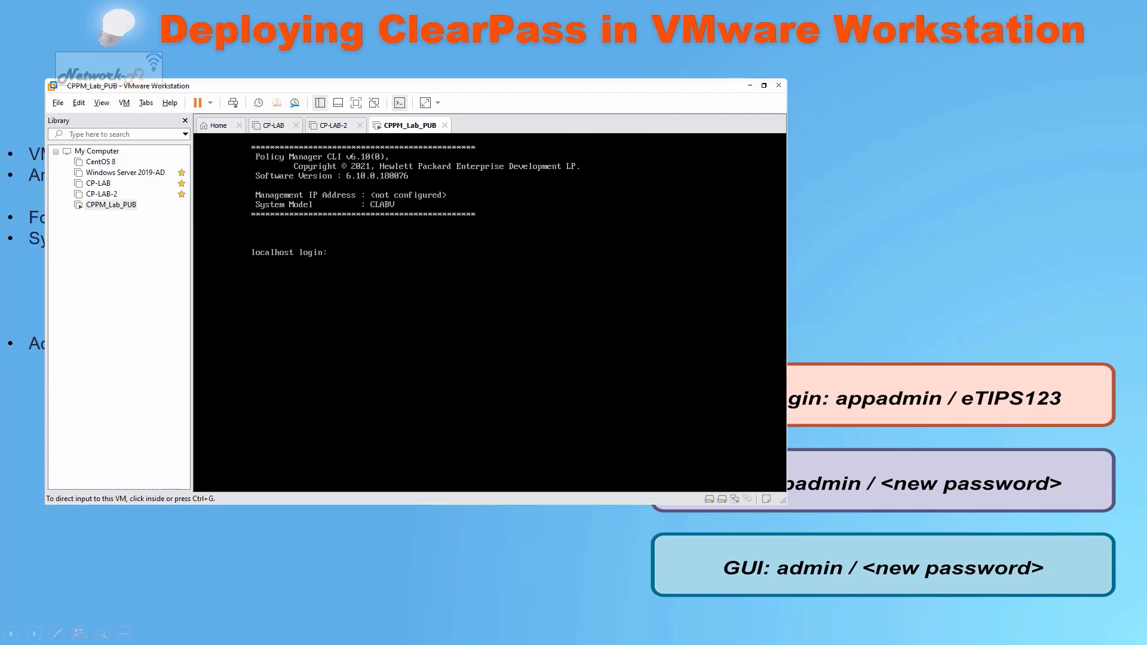
left_click(741, 292)
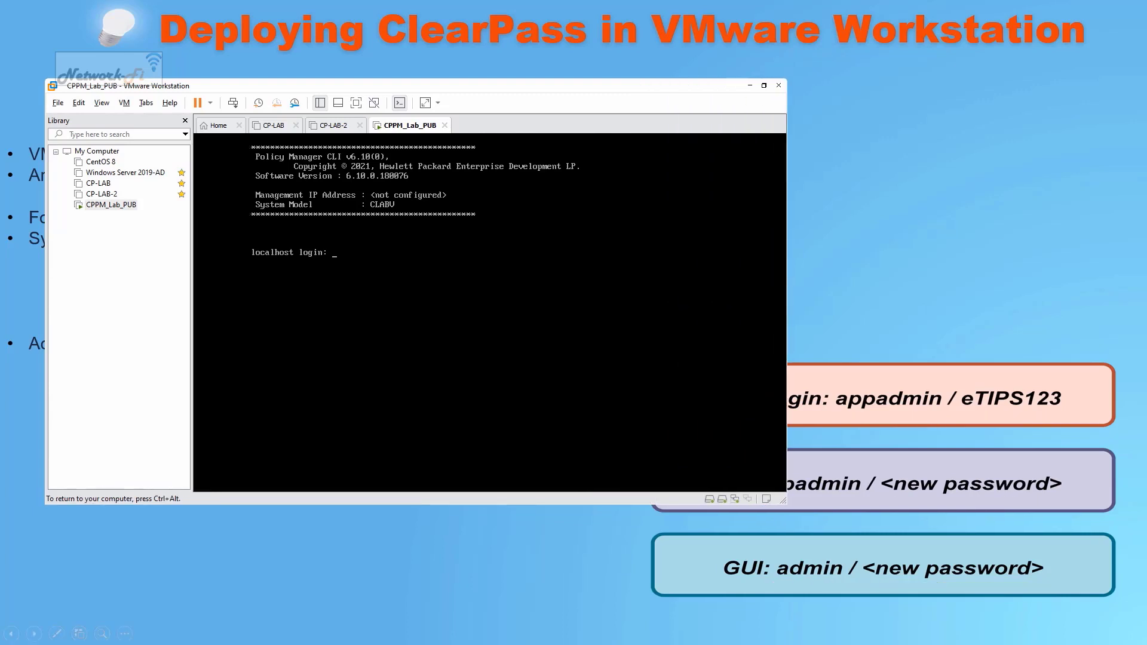
type("appadmin")
key("Return")
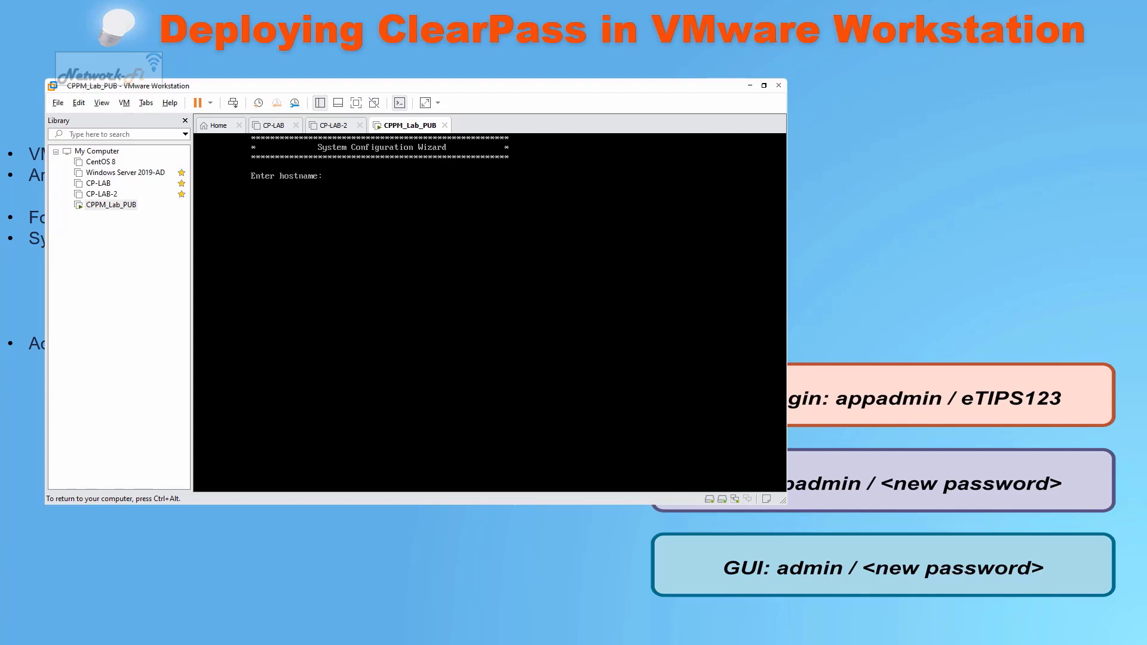
Set the hostname to CPPM_Lab_PUB and the management port IPv4 address to 10.10.10.5/24 with gateway 10.10.10.1
type("CPPM_Lab_PUB")
key("Return")
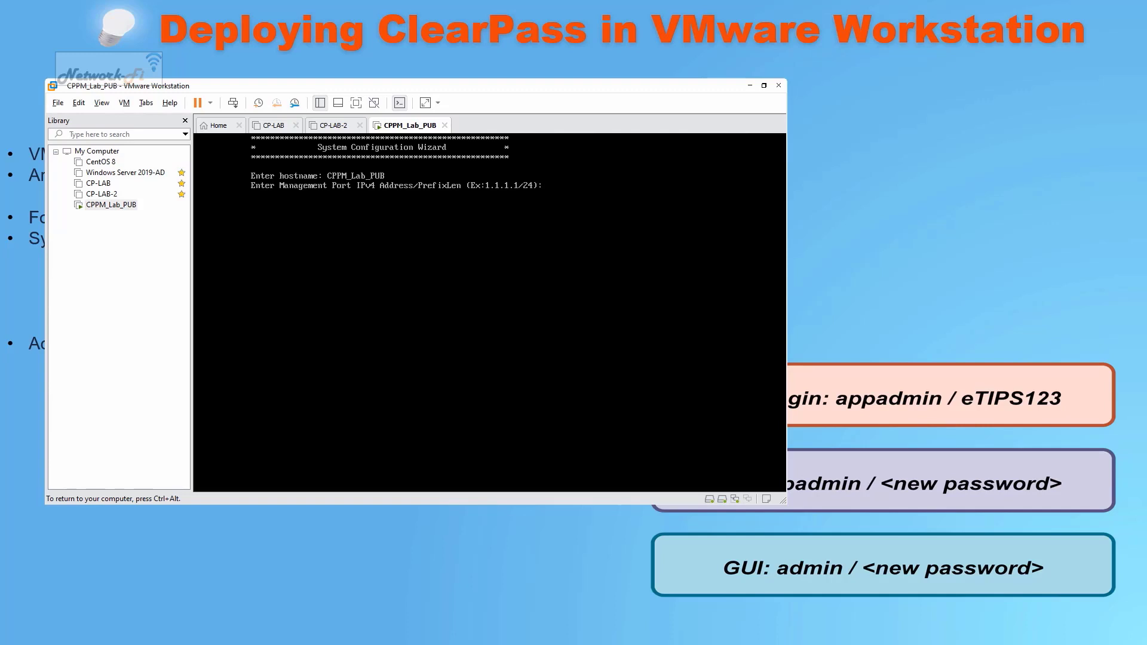
type("10.10.10.5/24")
key("Return")
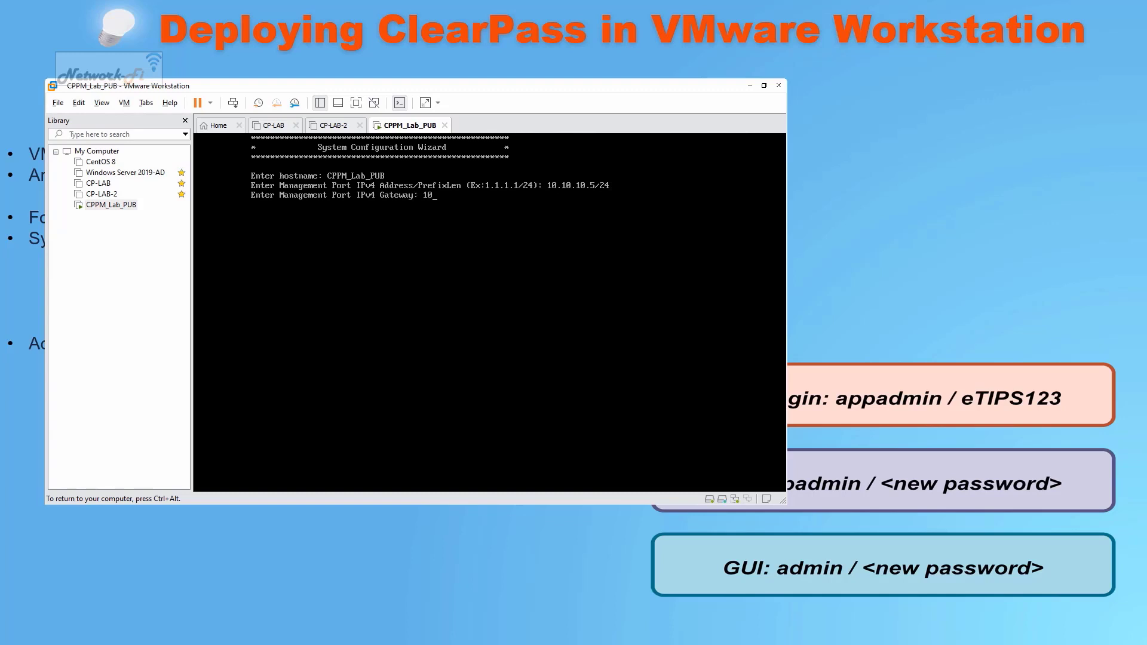
type("10.10.10.1")
key("Return")
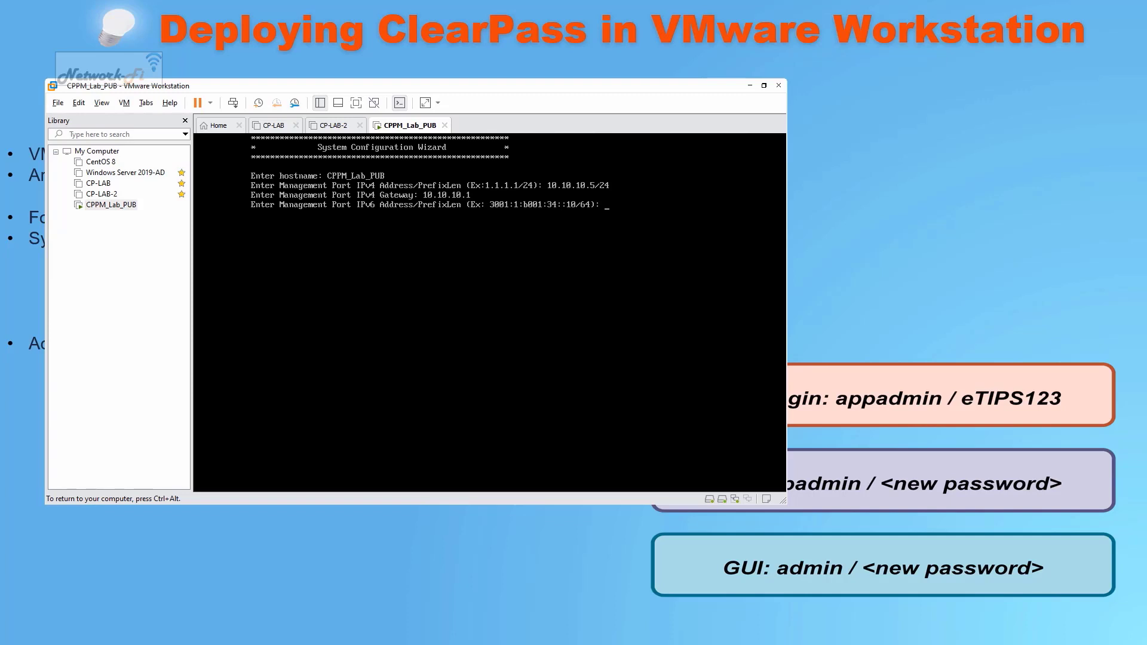
Leave the management IPv6 and data port addresses empty, and set primary DNS 10.10.10.10 and secondary DNS 8.8.8.8
key("Return")
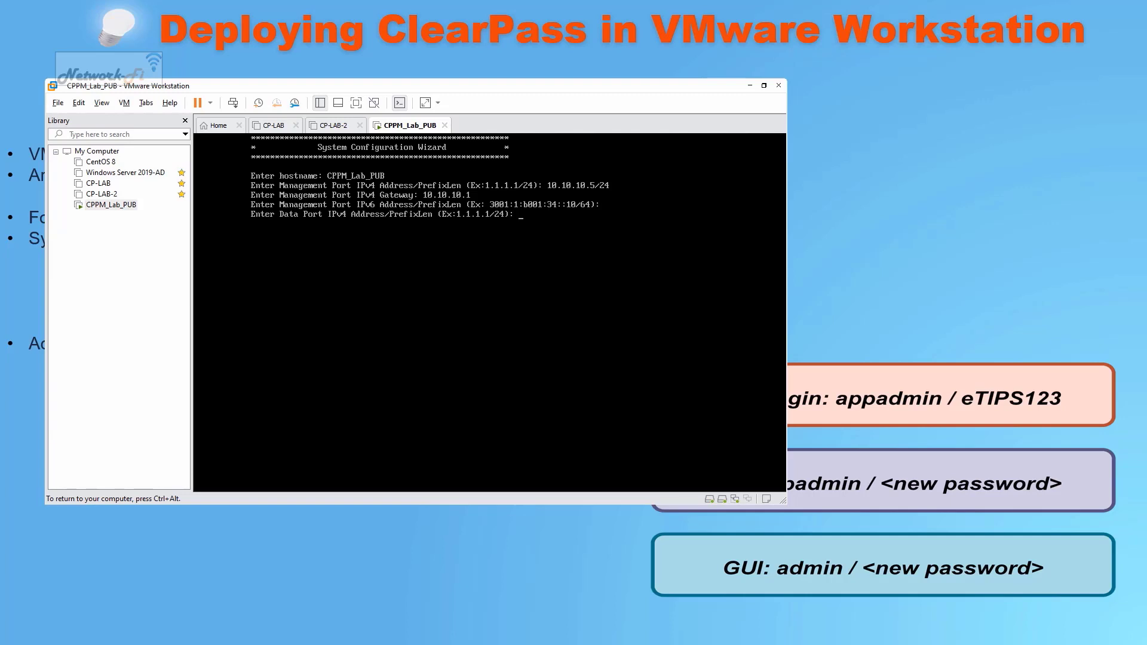
key("Return")
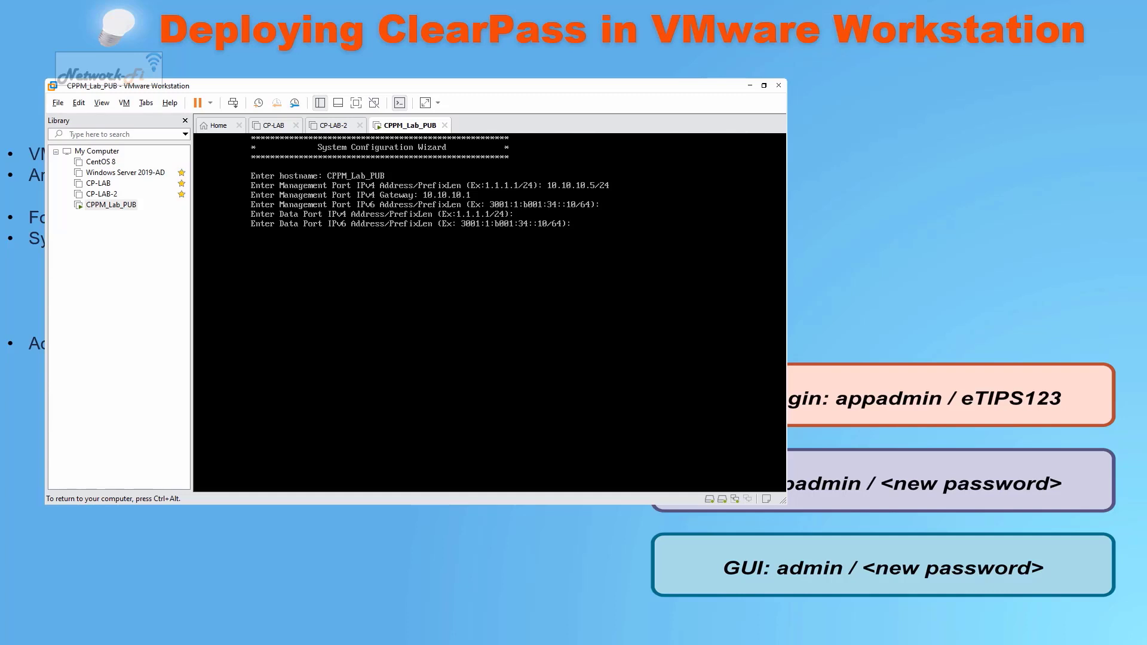
key("Return")
type("10.10.10.10")
key("Return")
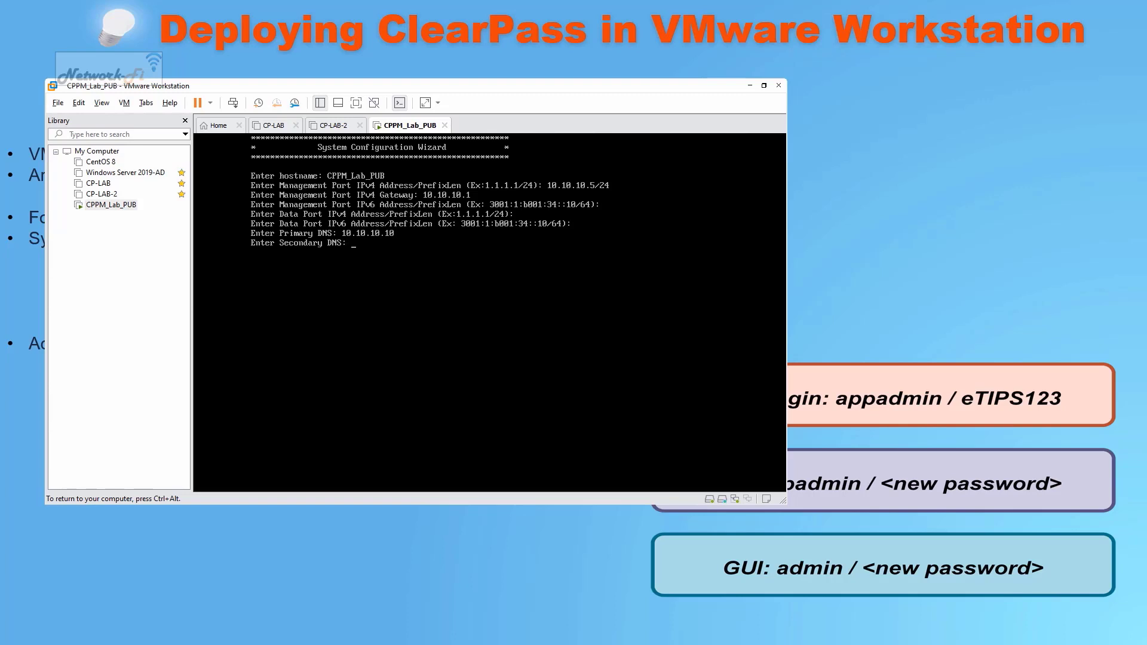
type("8.8.8.8")
key("Return")
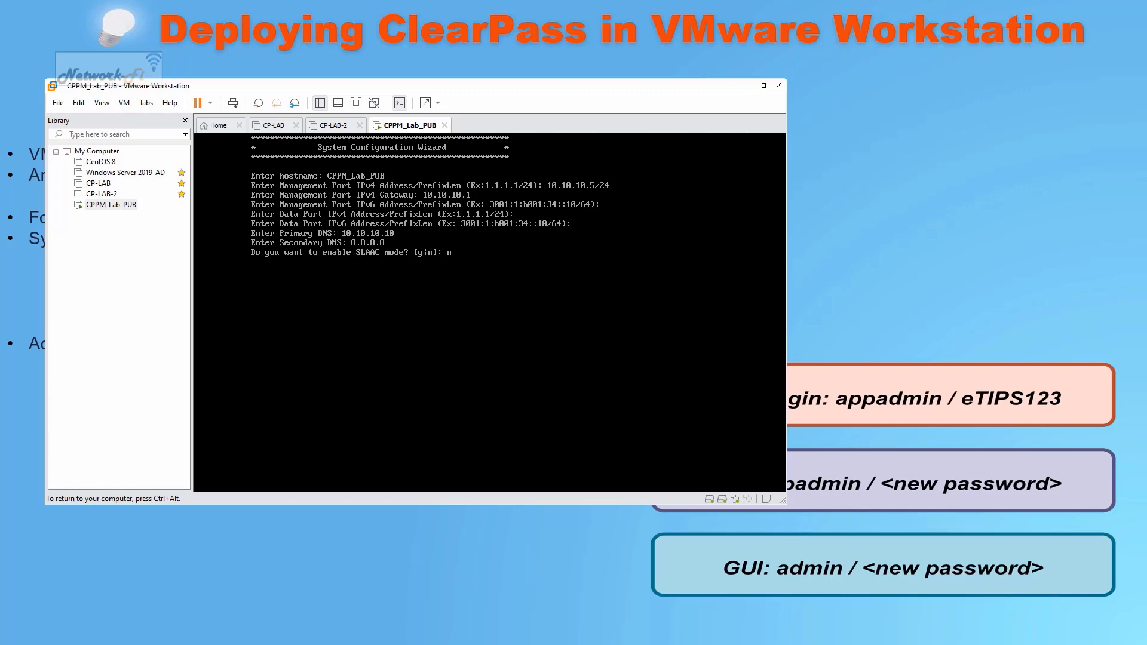
Decline SLAAC mode, and enter and confirm the new appliance password
type("n")
key("Return")
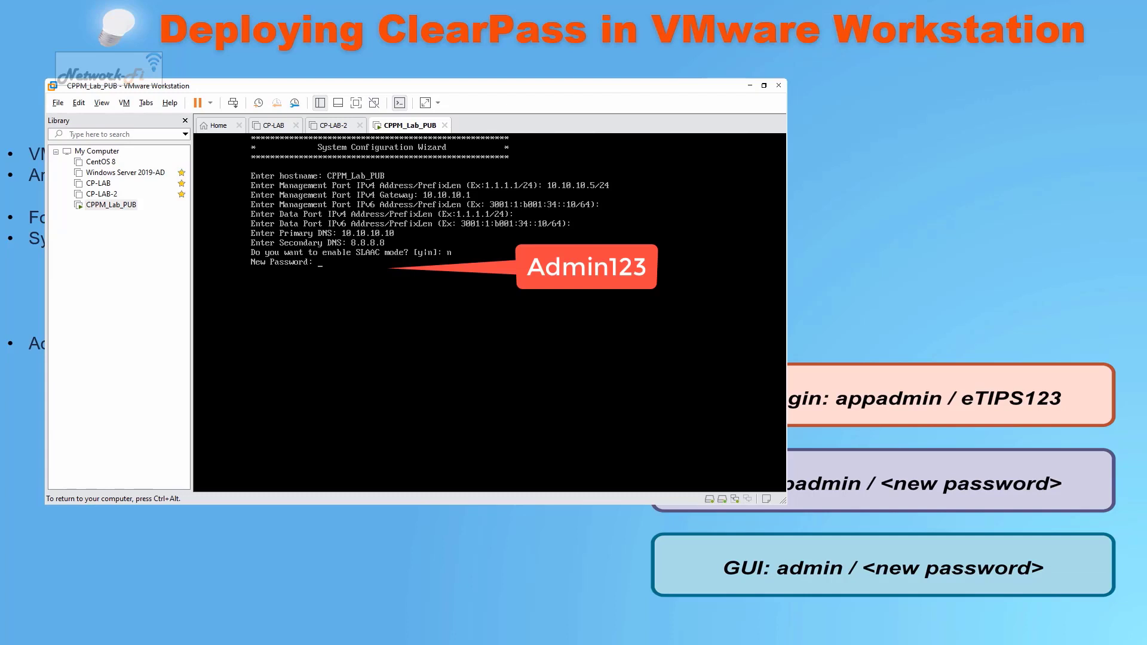
key("Return")
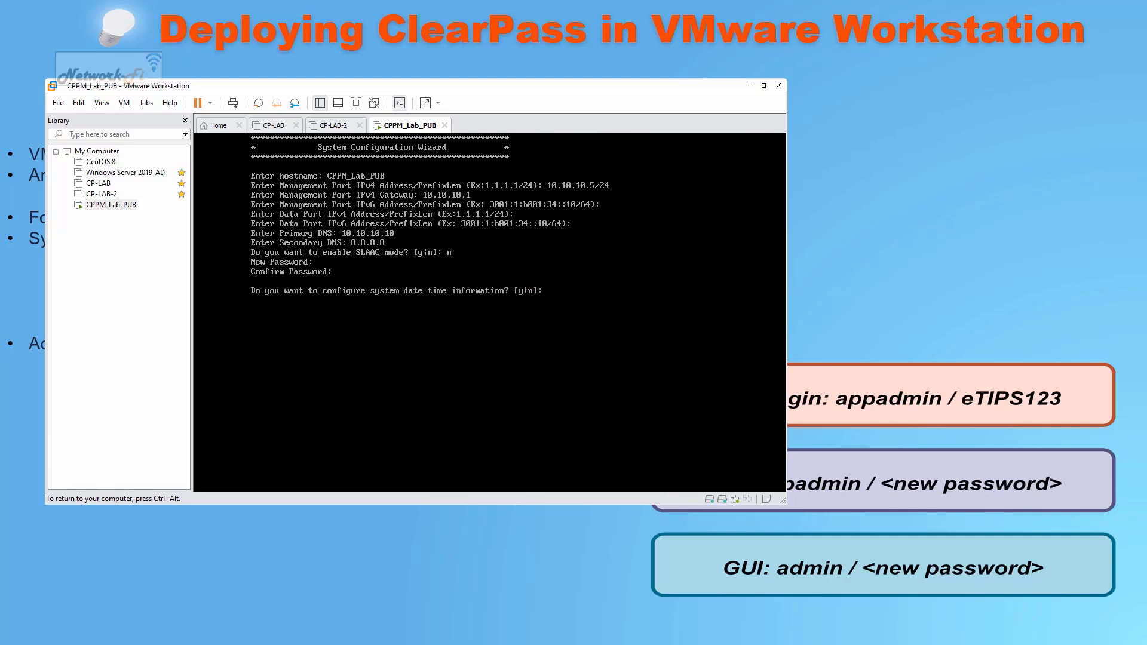
Configure the system date and time manually as 2023-02-11 and 23:00:00
key("Return")
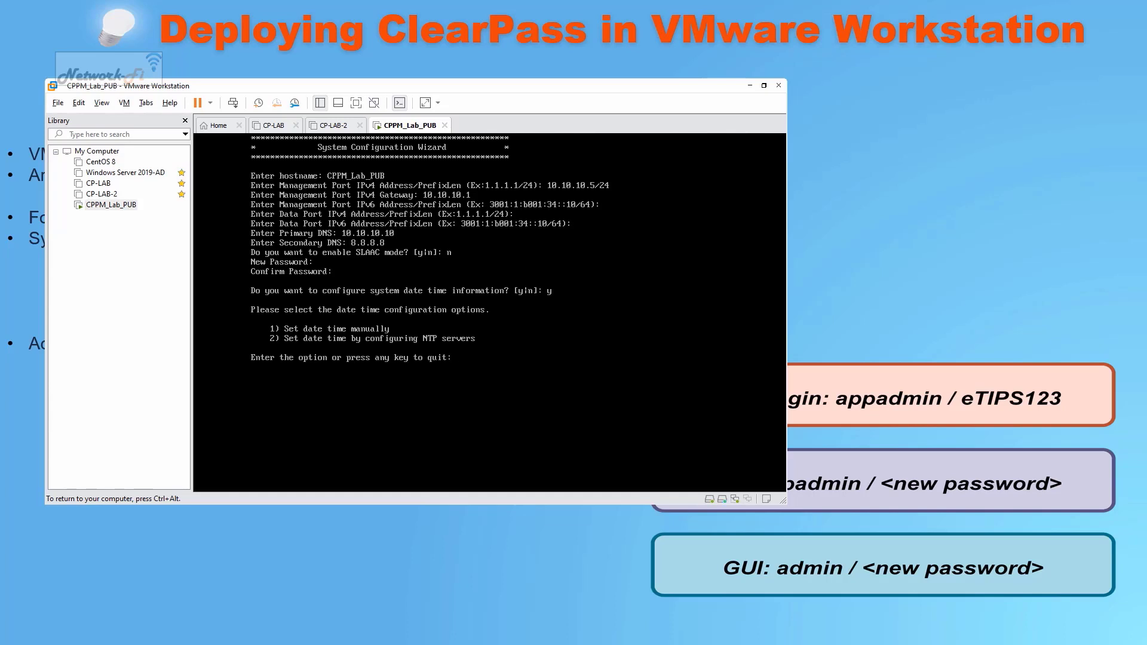
type("1")
key("Return")
type("20")
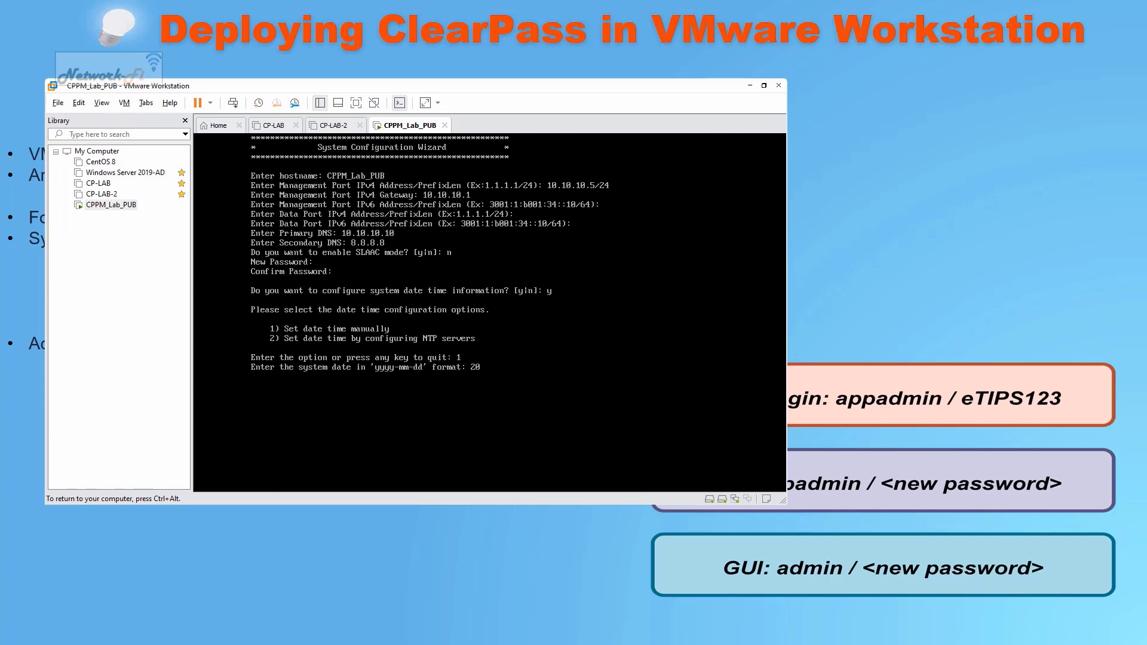
type("23:02:11")
key("Return")
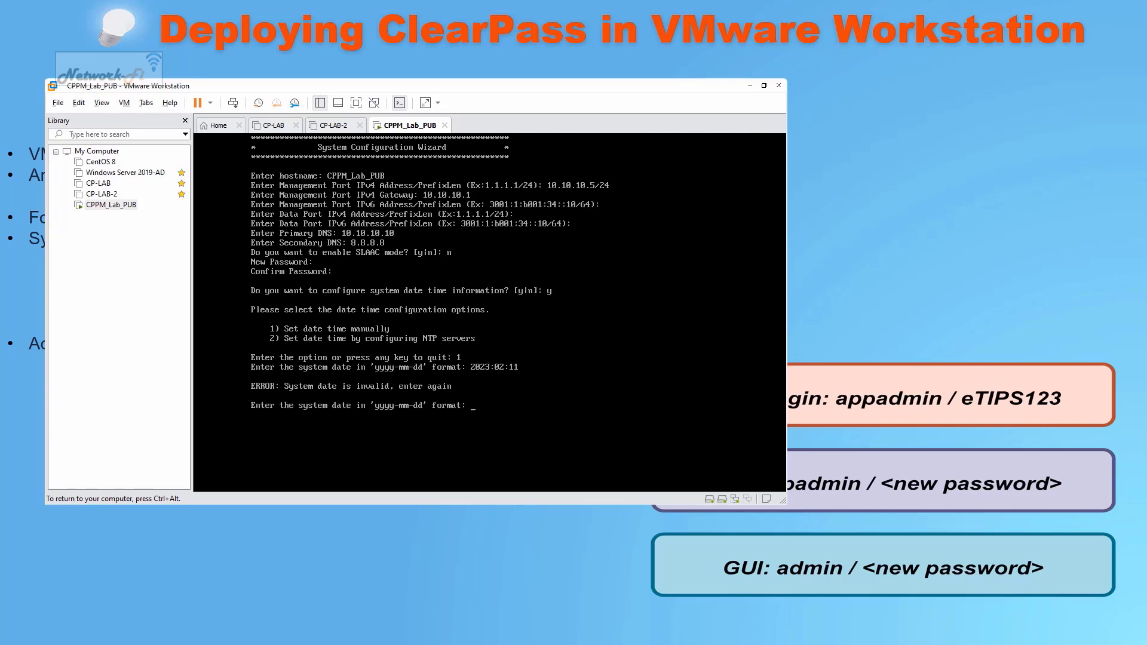
type("2023-02-11")
key("Return")
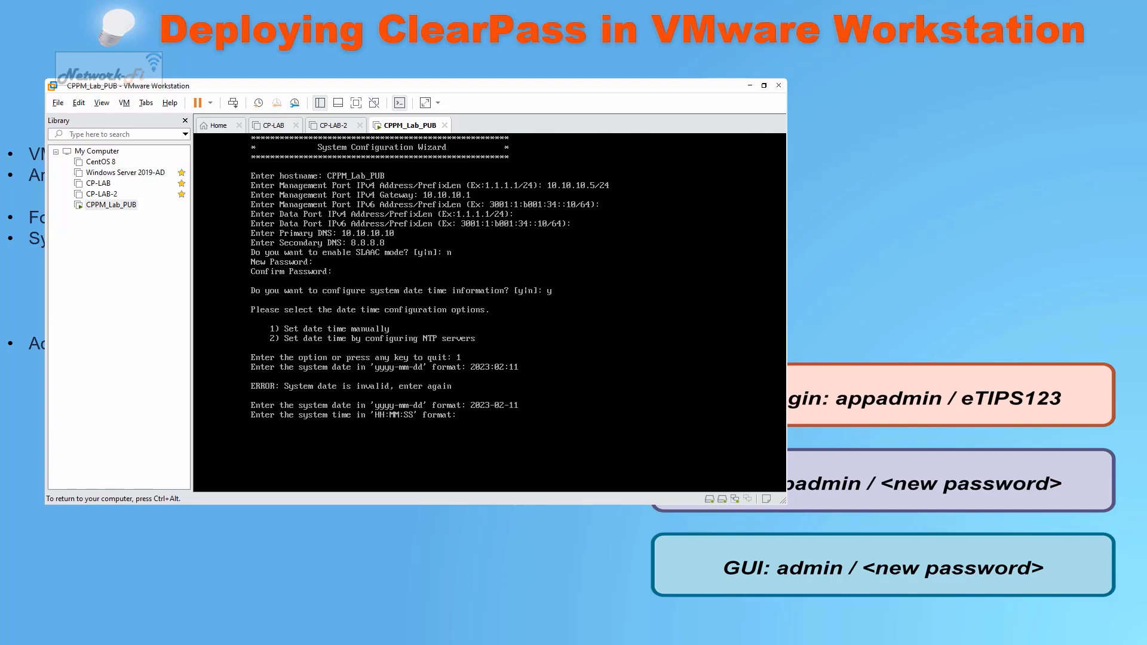
type("23:00:00")
key("Return")
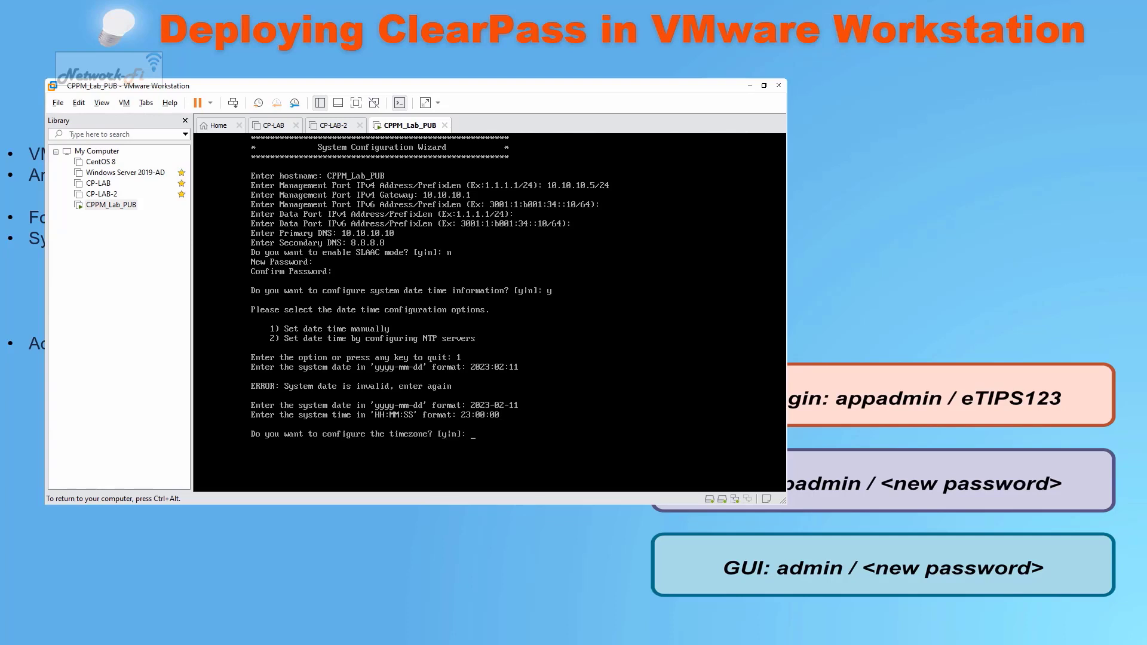
Configure the timezone by choosing Asia (5) and India (14), and accept the Asia/Kolkata selection
type("y")
key("Return")
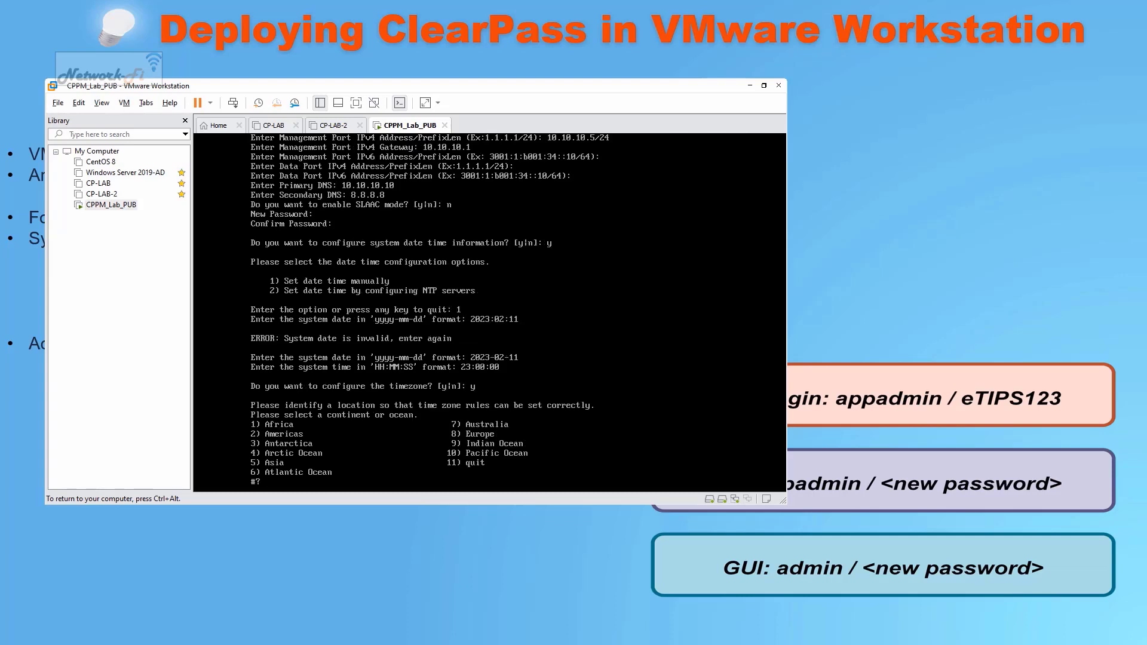
type("5")
key("Return")
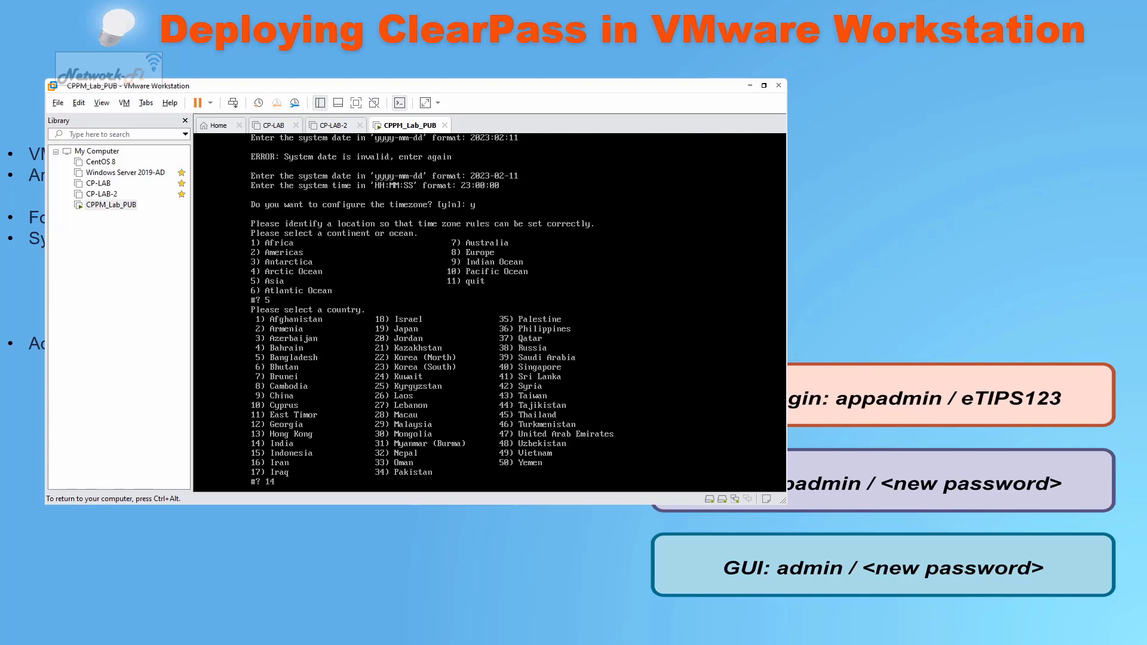
key("Return")
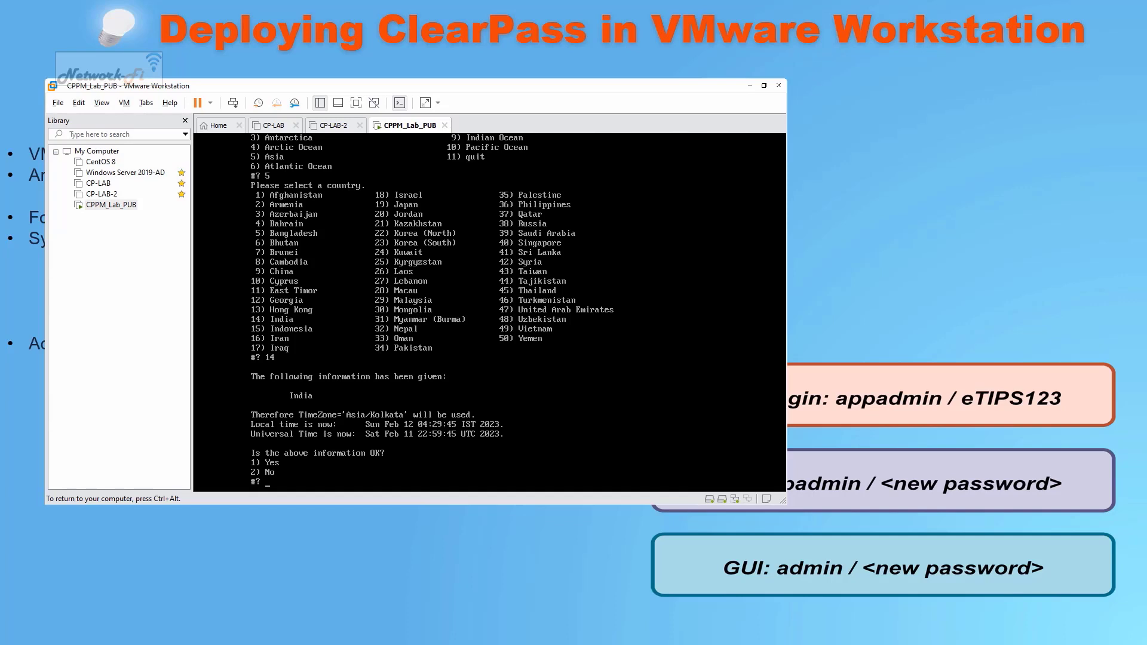
type("y")
key("Return")
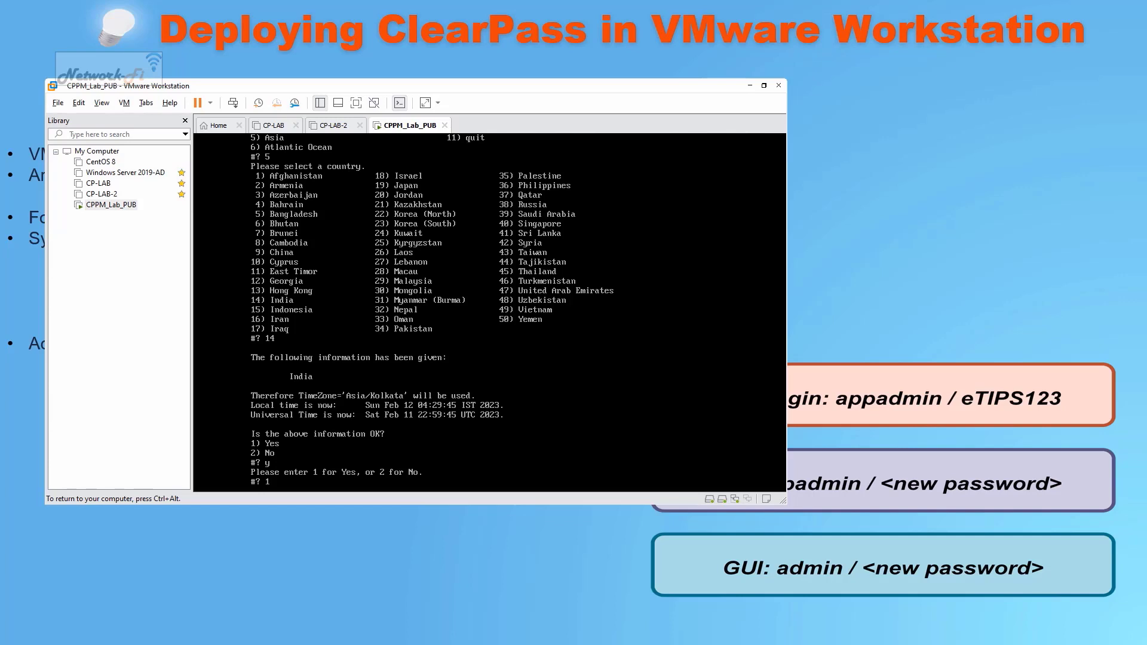
type("1")
key("Return")
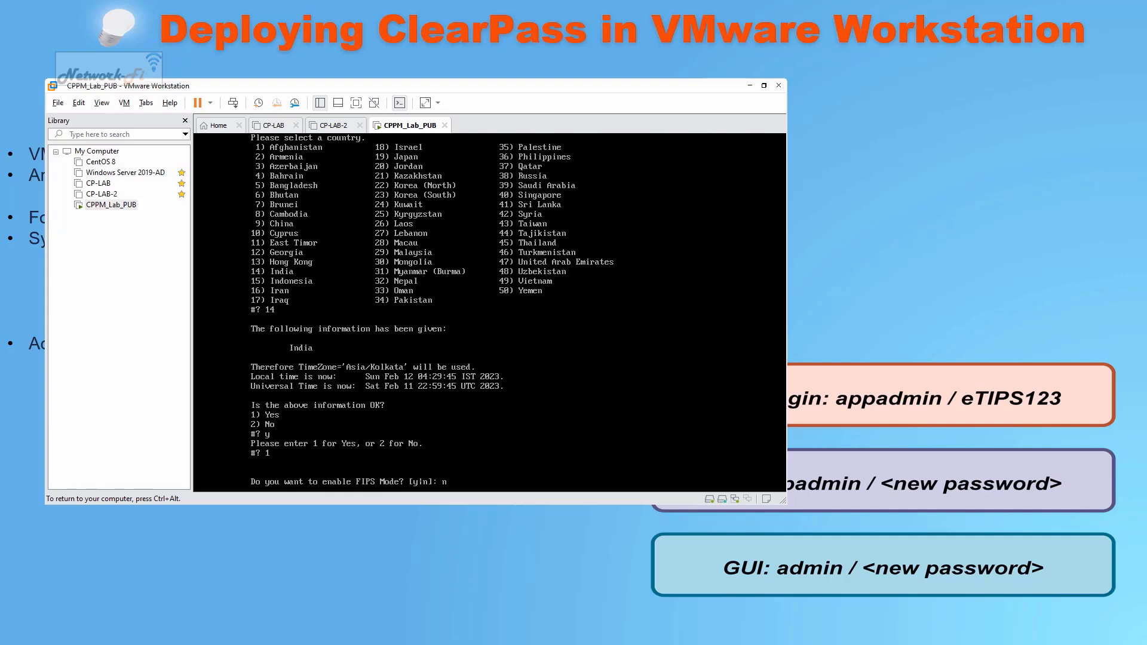
Decline FIPS mode and proceed with the configuration shown in the summary
key("Return")
key("ctrl+alt")
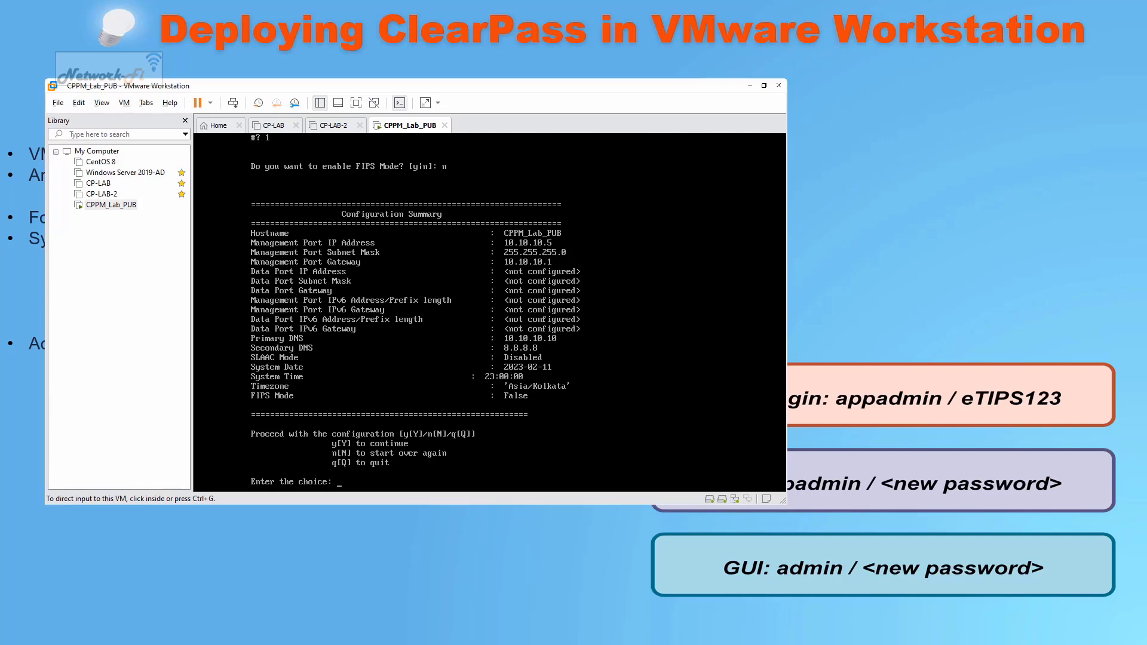
key("ctrl+g")
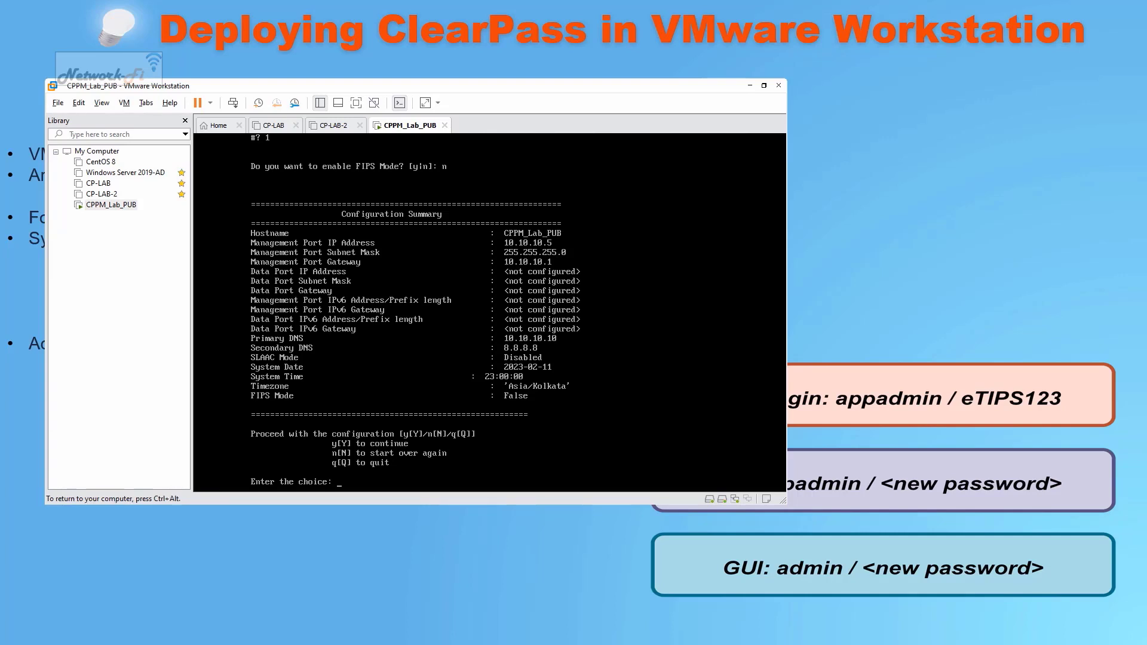
key("Return")
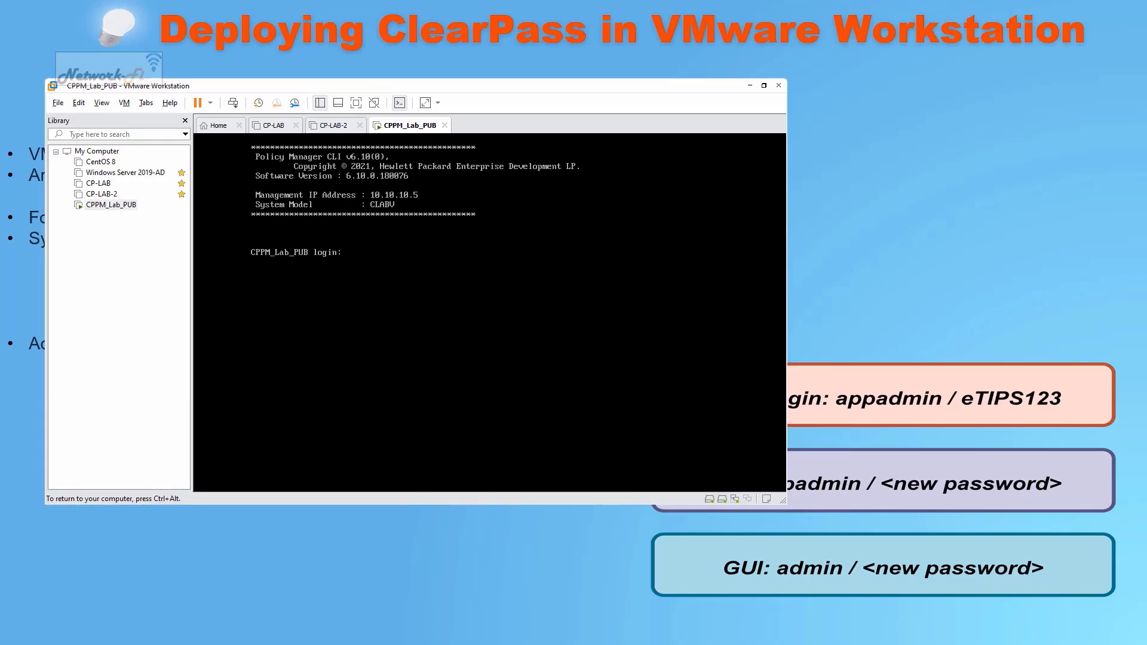
Log in to the CPPM_Lab_PUB console as appadmin with the new password and check that the command prompt responds
key("ctrl+alt")
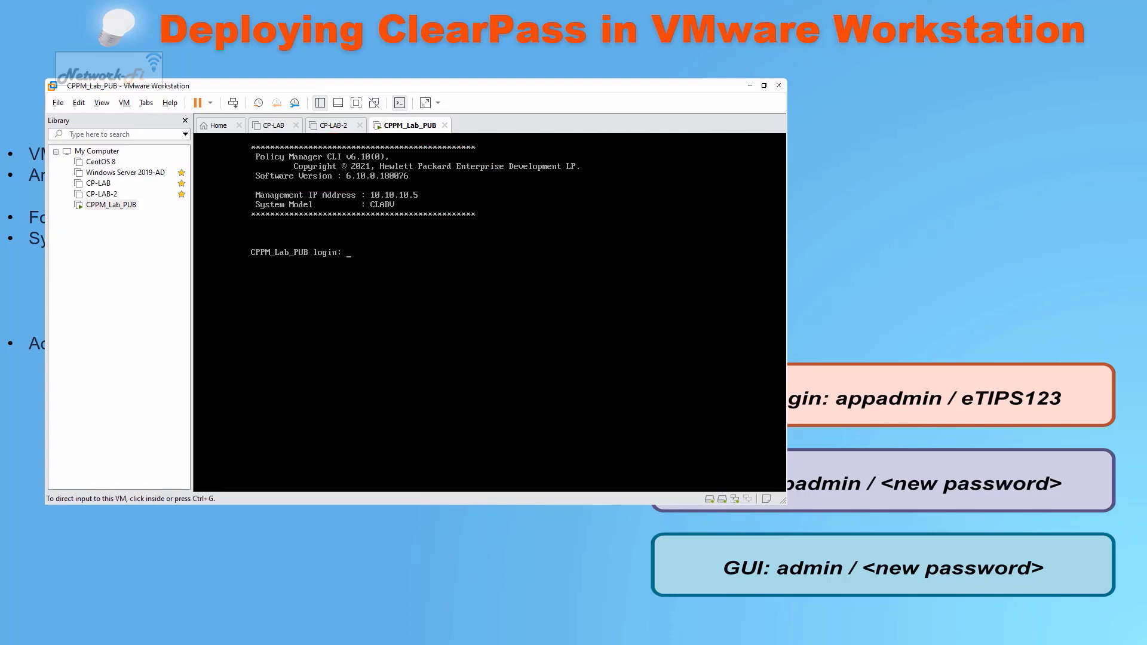
key("ctrl+g")
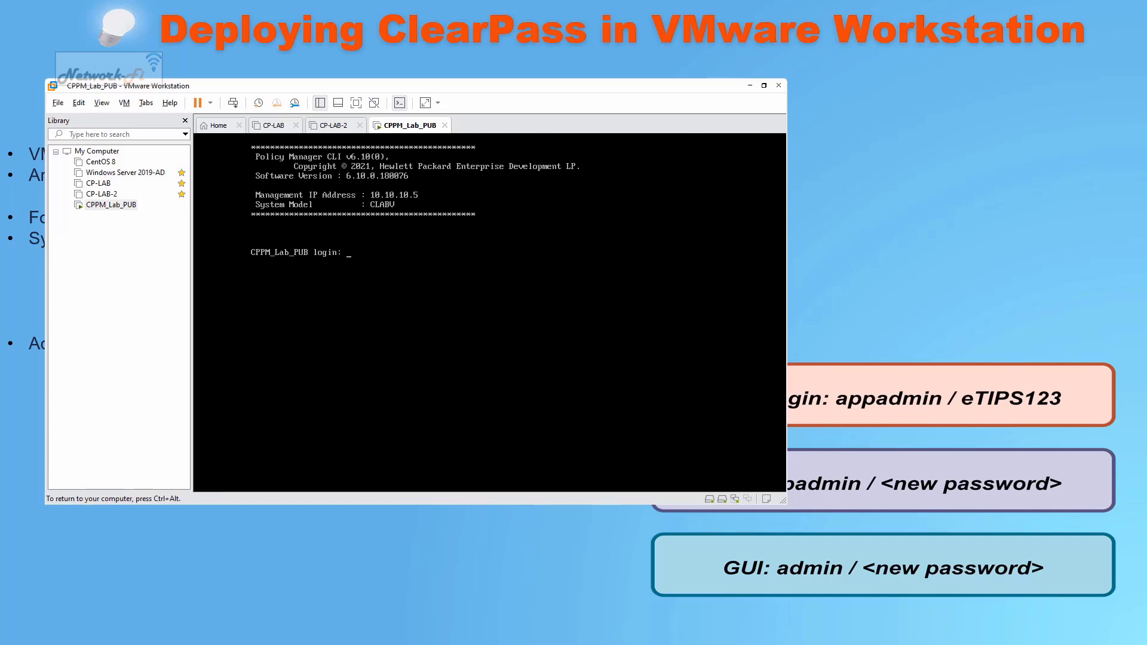
type("appadmin")
key("Return")
key("Return")
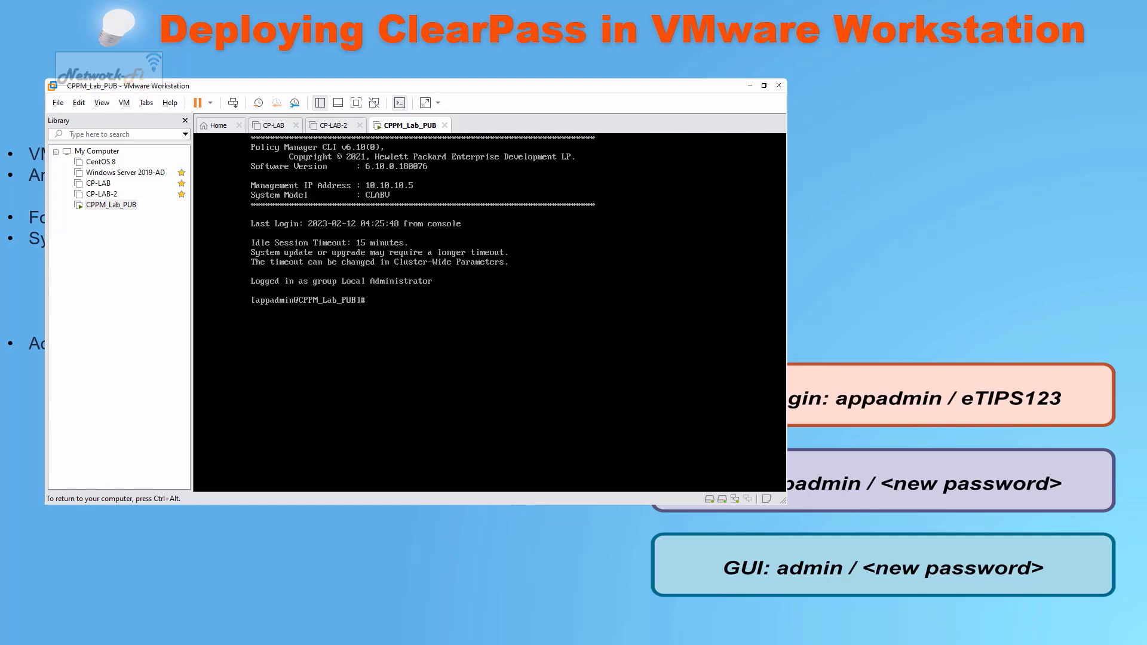
key("Return")
key("Return")
key("Return")
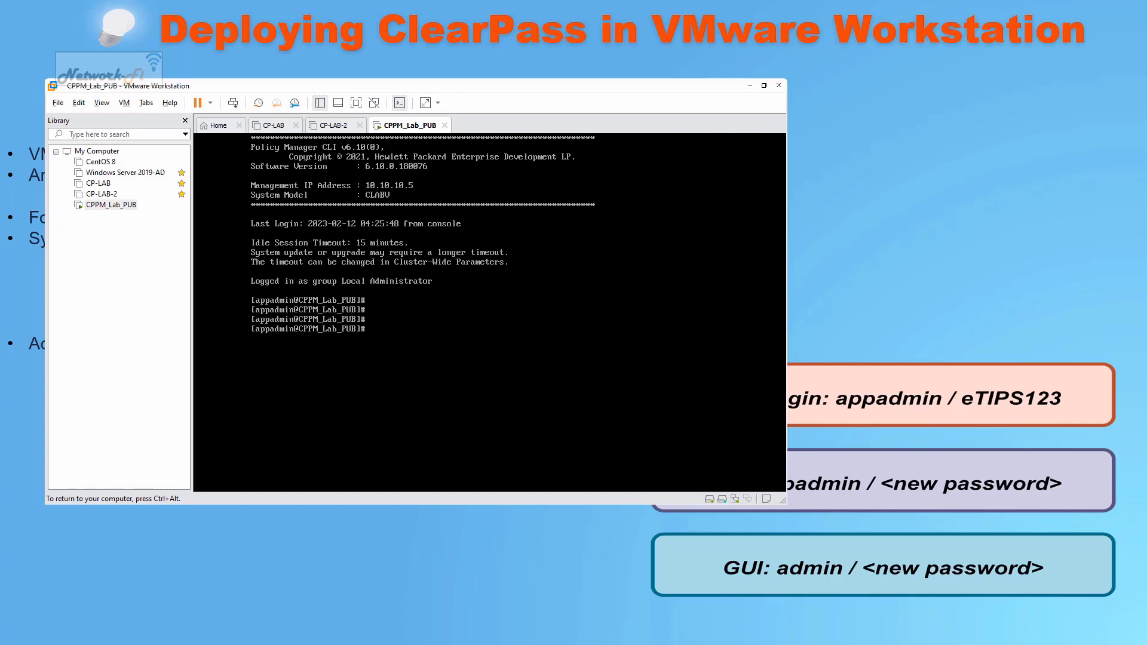
Switch to PuTTY, save an SSH session named 10.10.10.5 for host 10.10.10.5 on port 22, and open the connection
key("ctrl+alt")
left_click_drag(606, 298, 634, 303)
type("10.10.10.5")
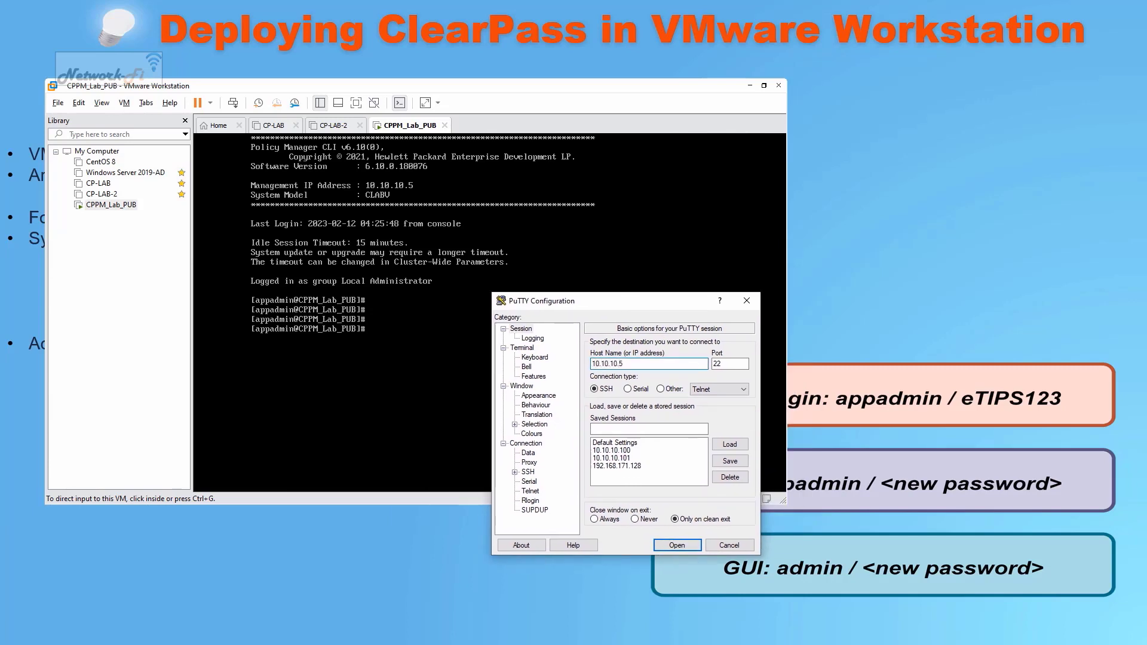
left_click(649, 429)
type("10.10.10.5")
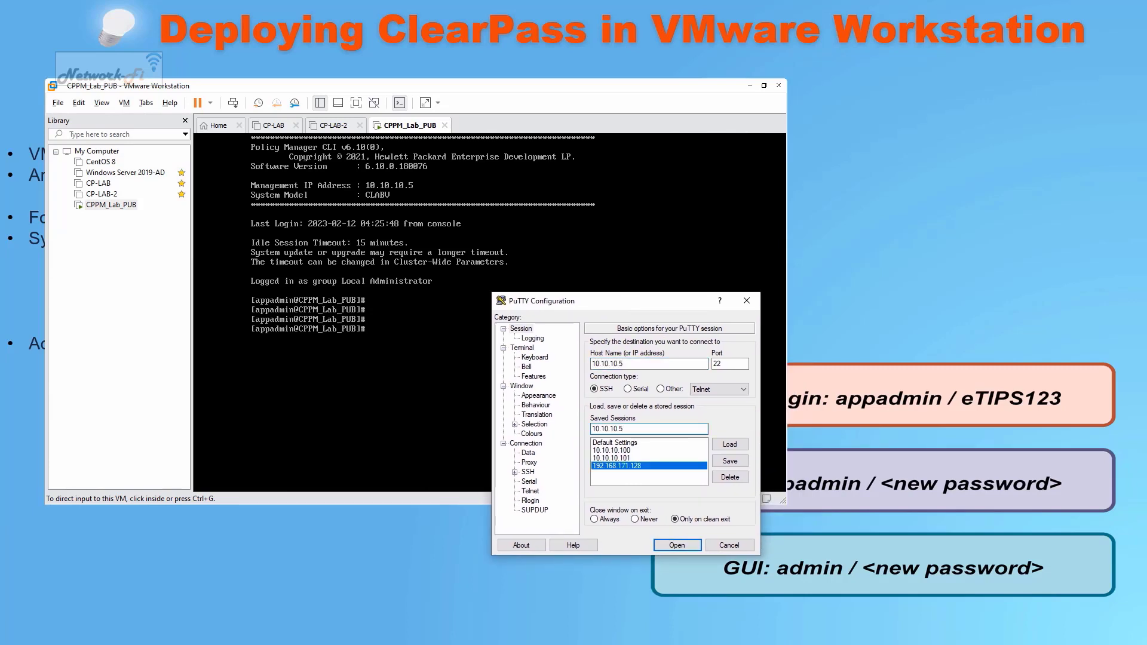
left_click(729, 462)
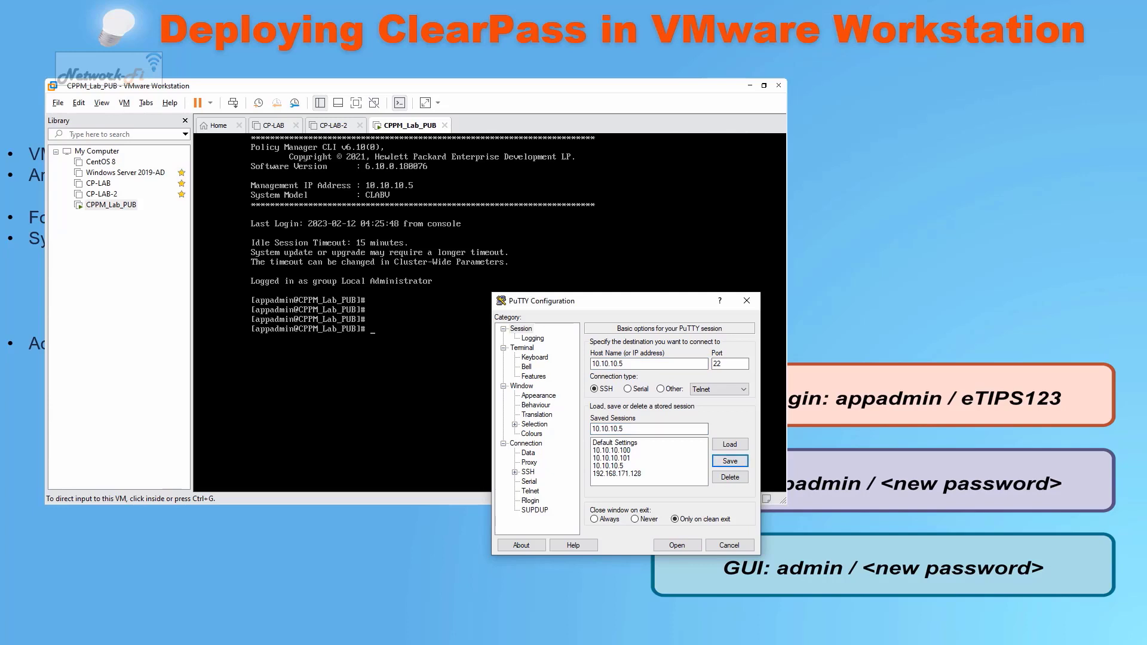
key("Return")
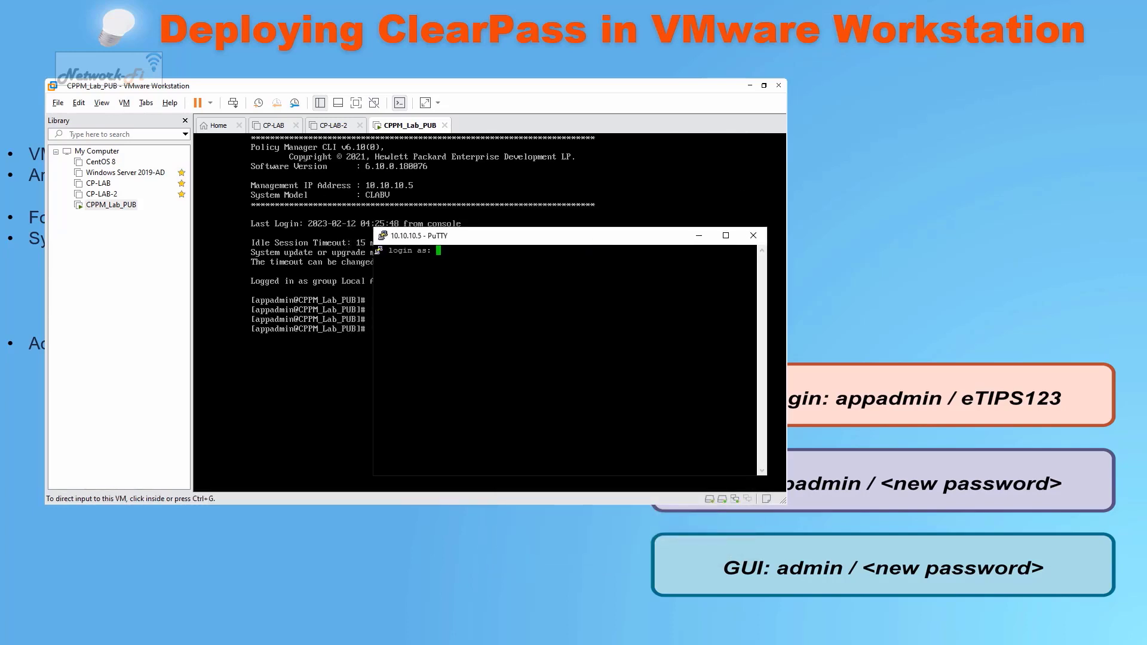
Widen and reposition the SSH terminal window, and log in as appadmin with the account password
left_click_drag(767, 477, 981, 482)
left_click_drag(799, 237, 877, 57)
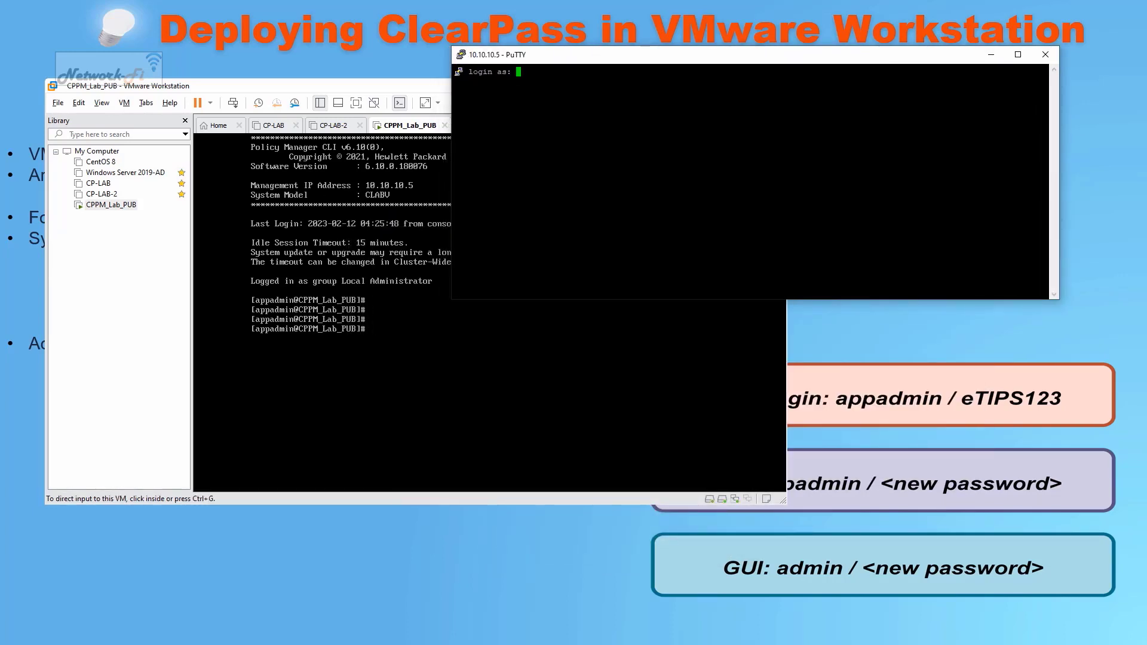
type("appadmin")
key("Return")
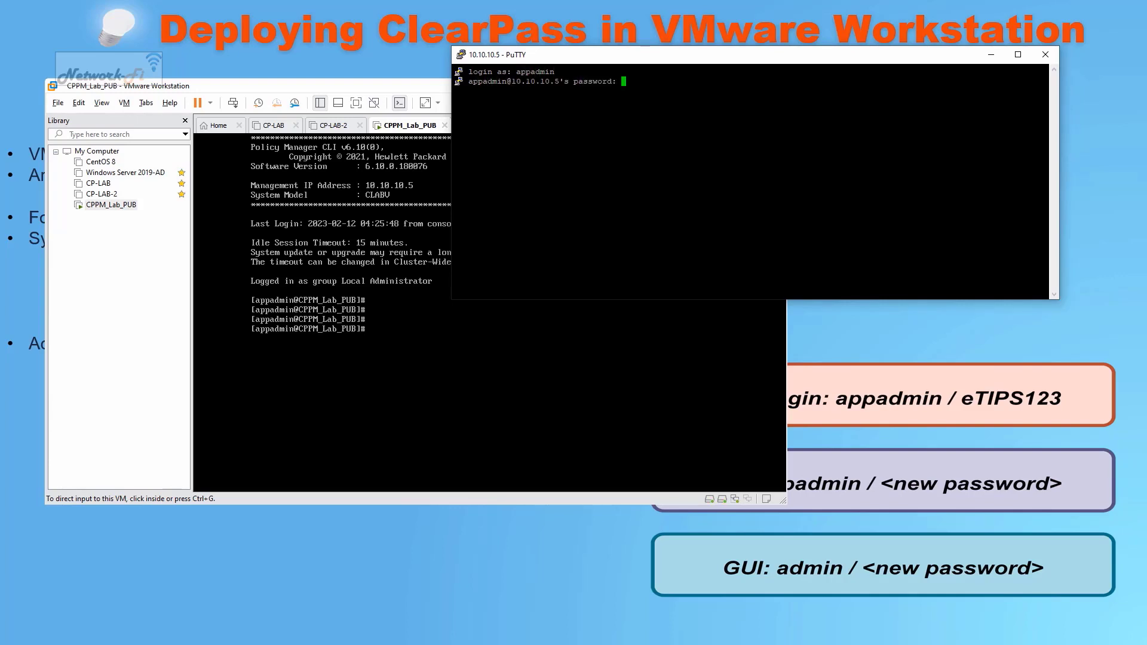
key("Return")
Minimize the virtual machine window, and enlarge and reposition the SSH terminal so its output is unobstructed
left_click_drag(723, 300, 722, 386)
left_click(705, 416)
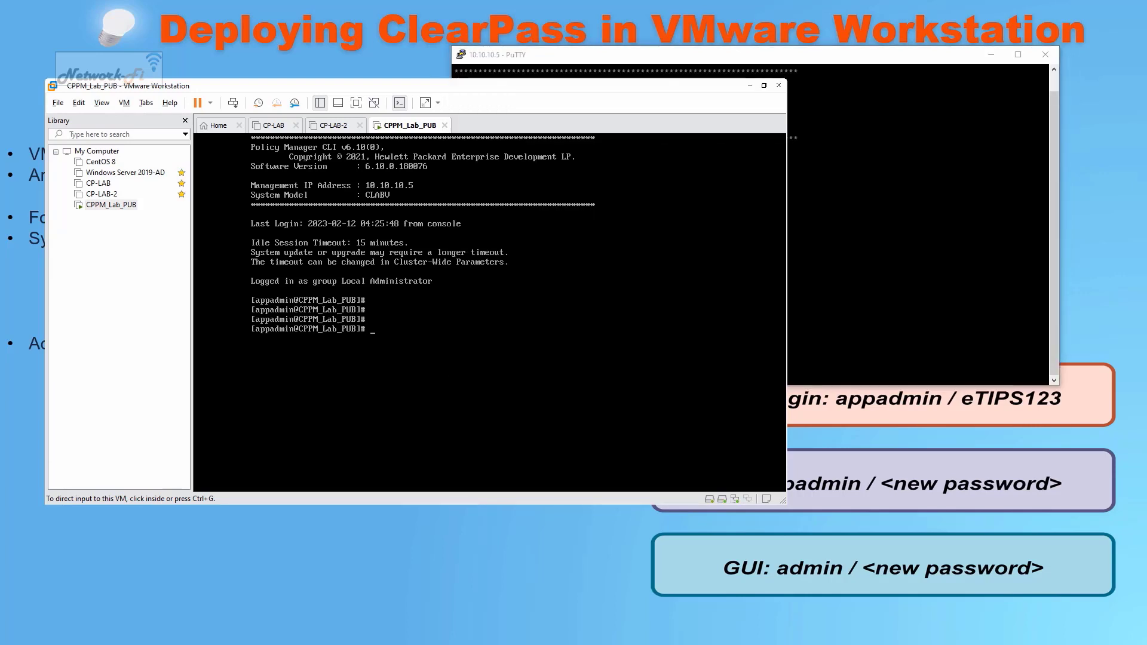
left_click(750, 85)
left_click_drag(729, 55, 349, 103)
left_click_drag(679, 263, 713, 263)
List the supported CLI commands with help, and try ? as an alternative
key("Return")
key("Return")
type("help")
key("Return")
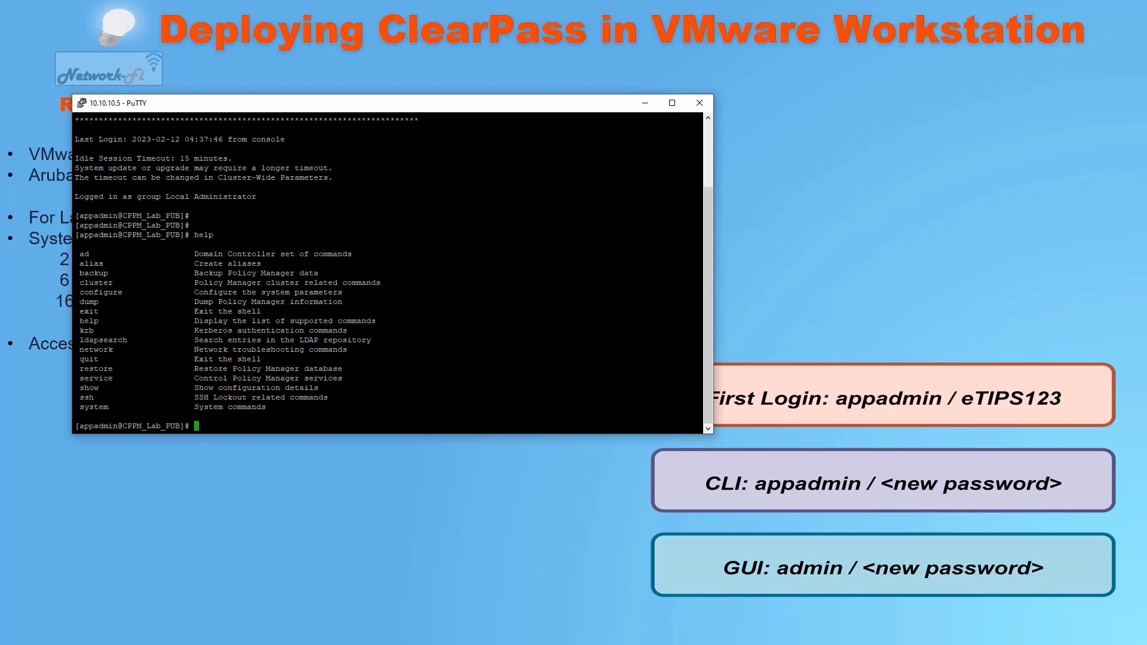
type("?")
key("Return")
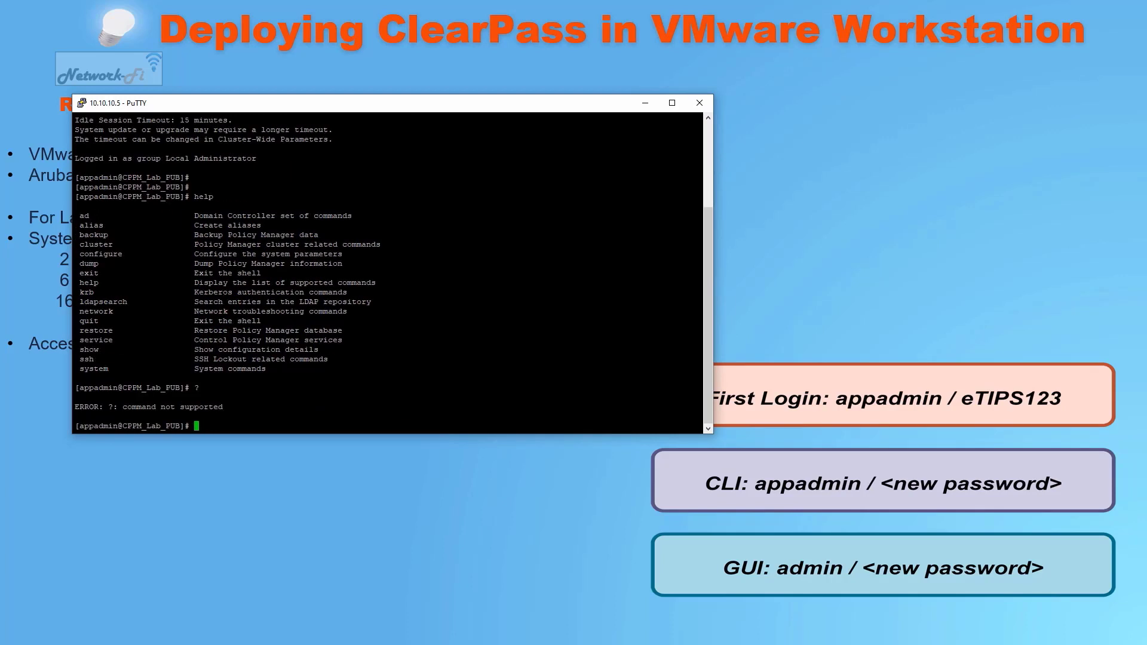
Try system? at the prompt, and run system without the question mark to review its subcommands
type("system?")
key("Return")
key("Up")
key("BackSpace")
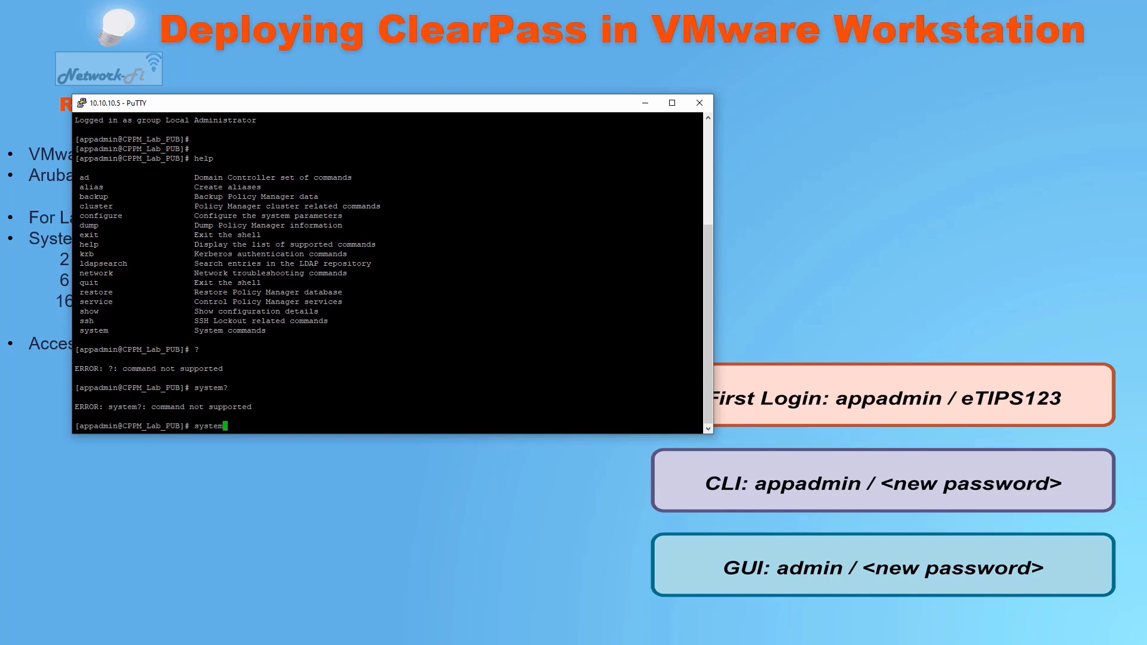
key("Return")
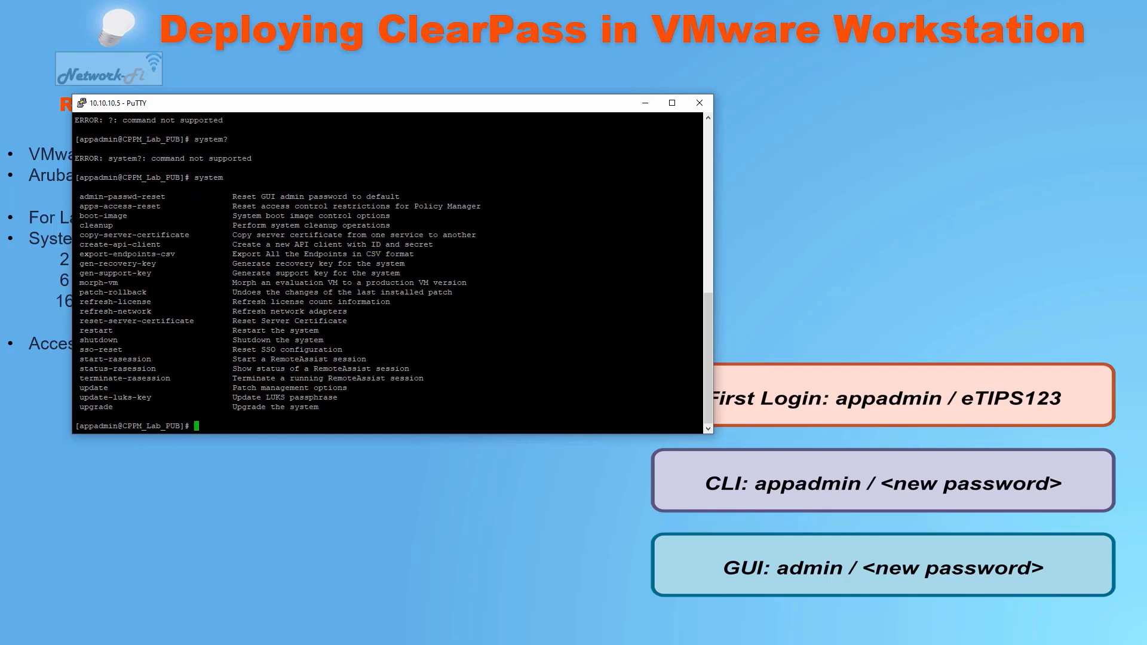
left_click_drag(76, 197, 700, 416)
left_click(700, 416)
Enter the show command at the SSH prompt
type("show")
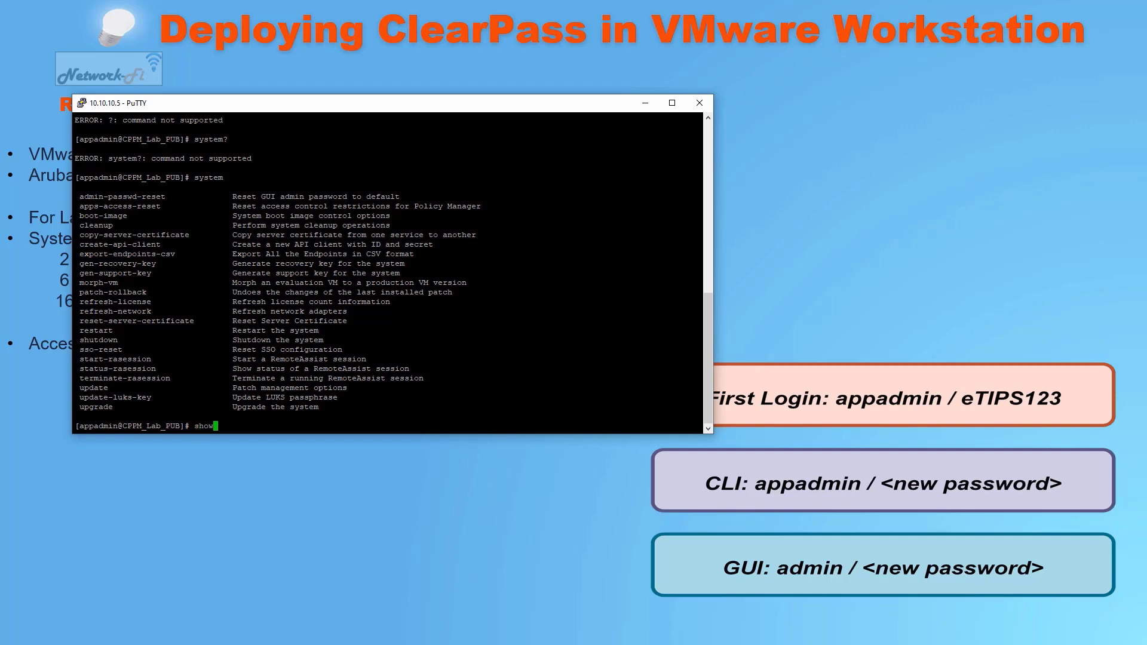